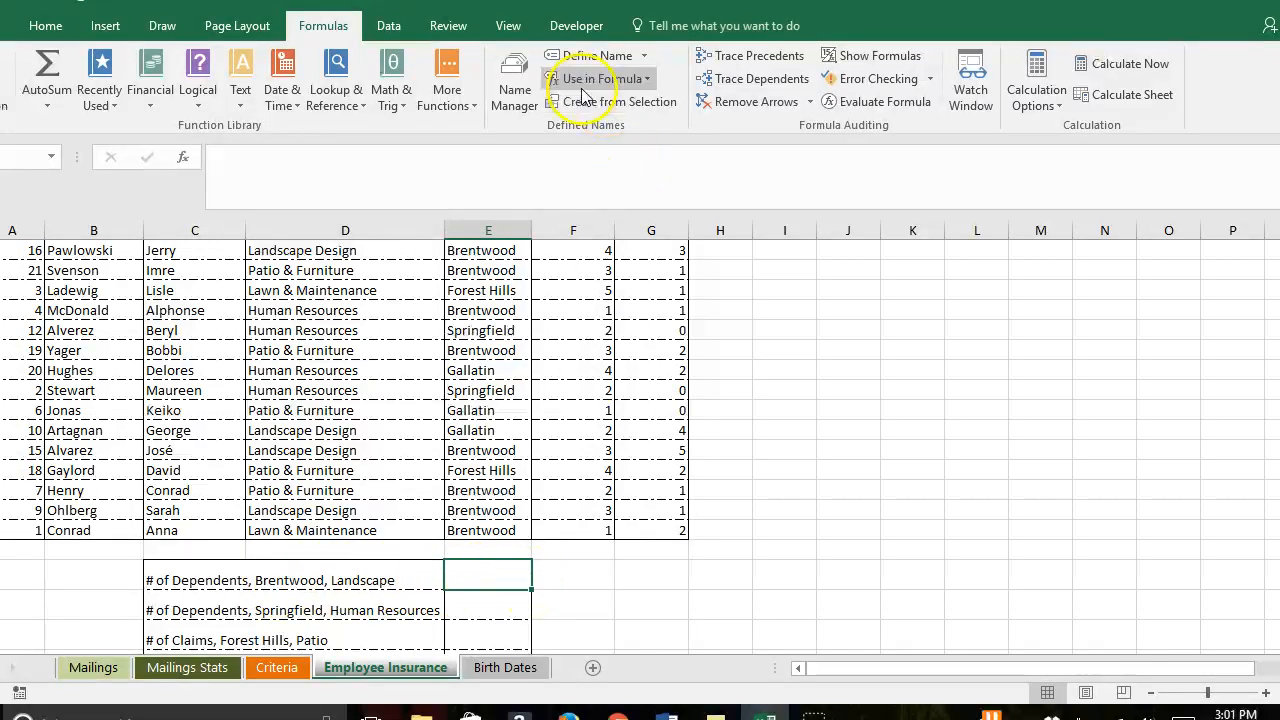
# Insert a SUMIFS function in the result cell for # of Dependents, Brentwood, Landscape.
pyautogui.click(395, 100)
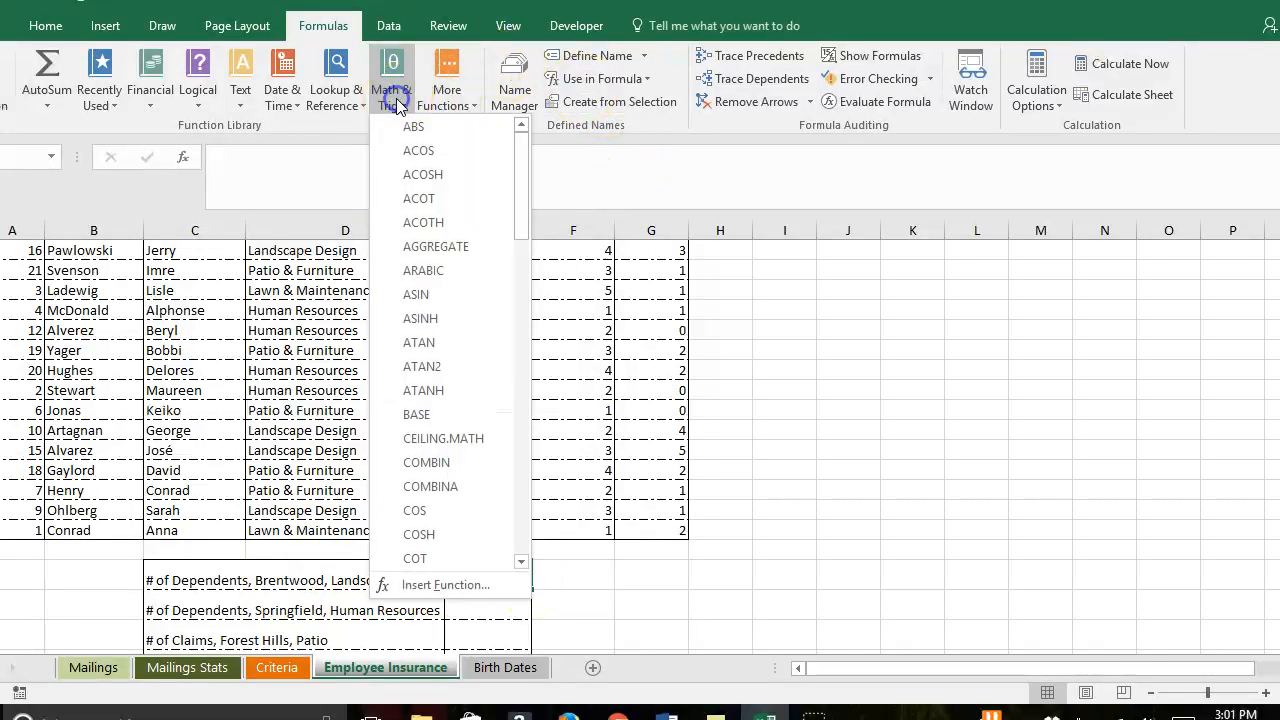
pyautogui.scroll(-1, 528, 188)
pyautogui.moveTo(528, 188); pyautogui.dragTo(514, 484)
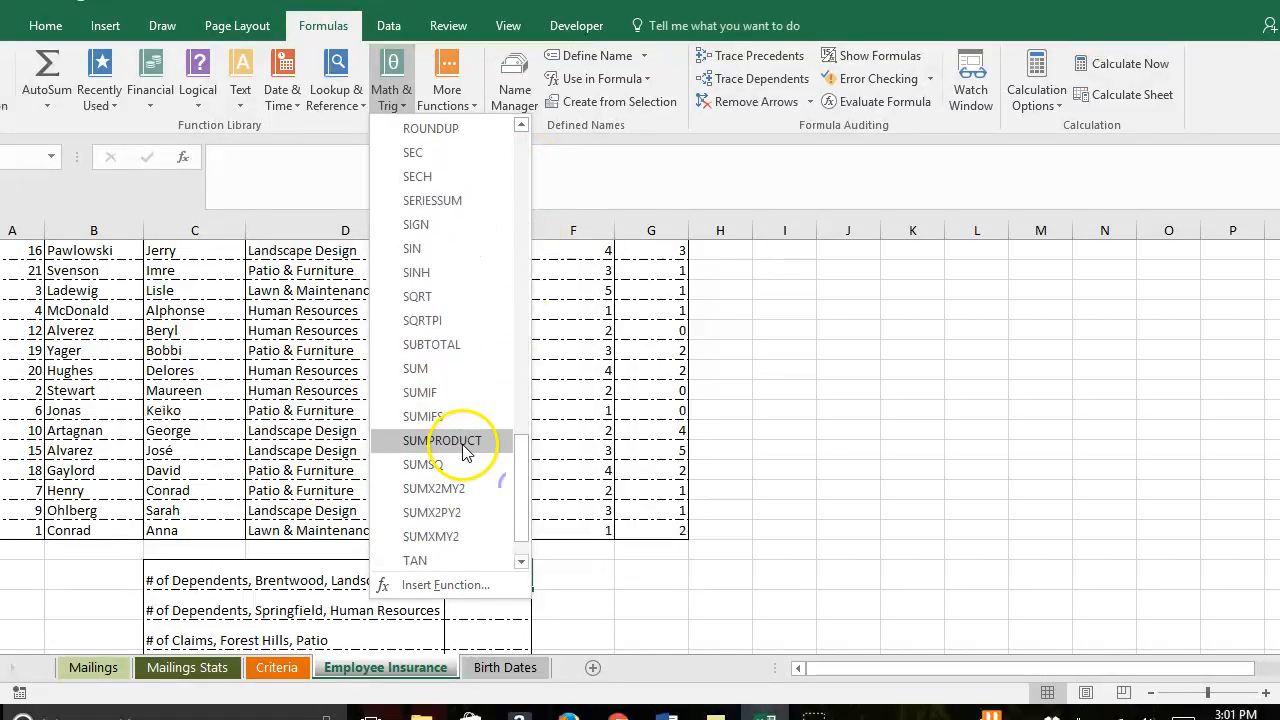
pyautogui.click(449, 424)
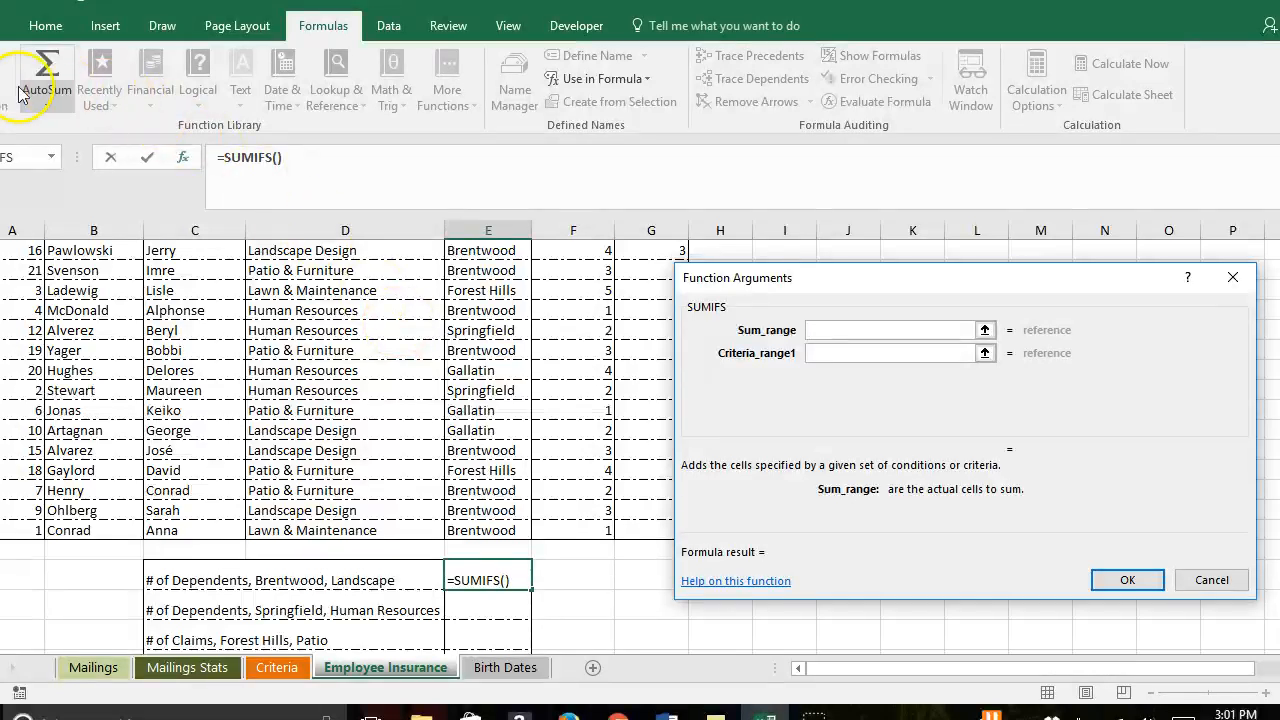
# Set the sum range to the # of Dependents values as the absolute reference $F$4:$F$23.
pyautogui.click(852, 330)
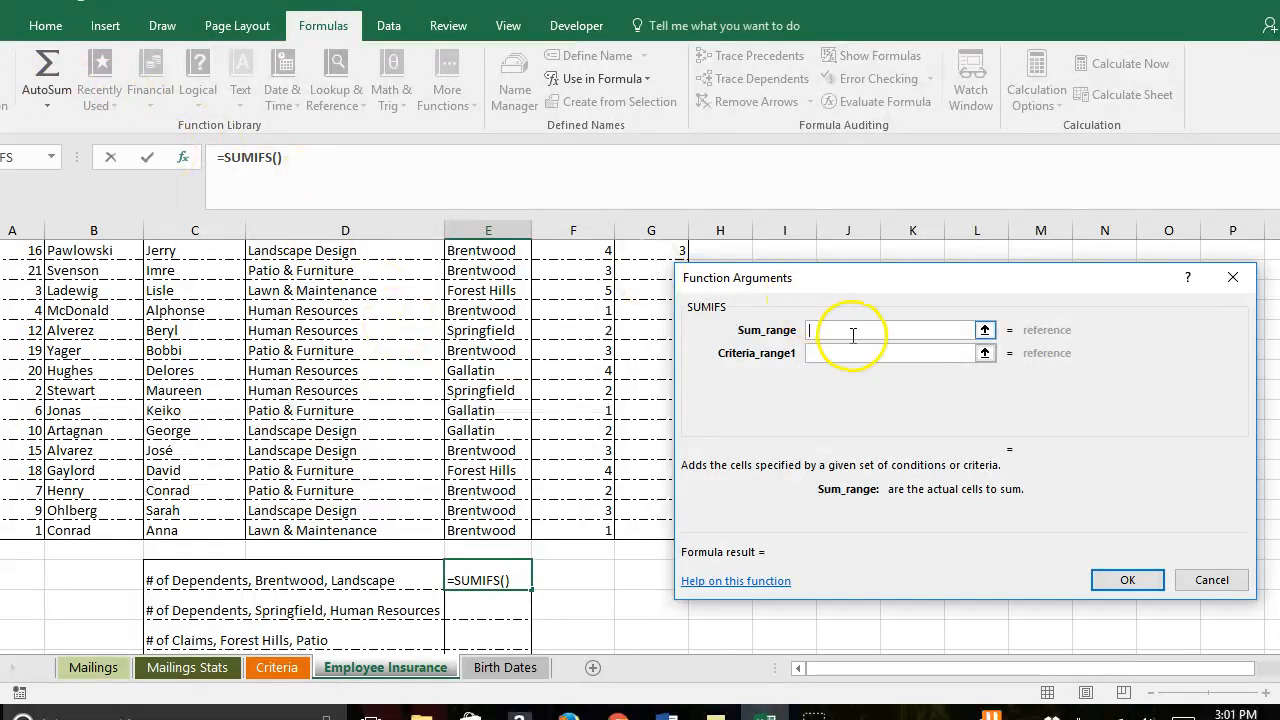
pyautogui.scroll(3, 620, 515)
pyautogui.scroll(1, 558, 358)
pyautogui.moveTo(561, 353); pyautogui.dragTo(586, 623)
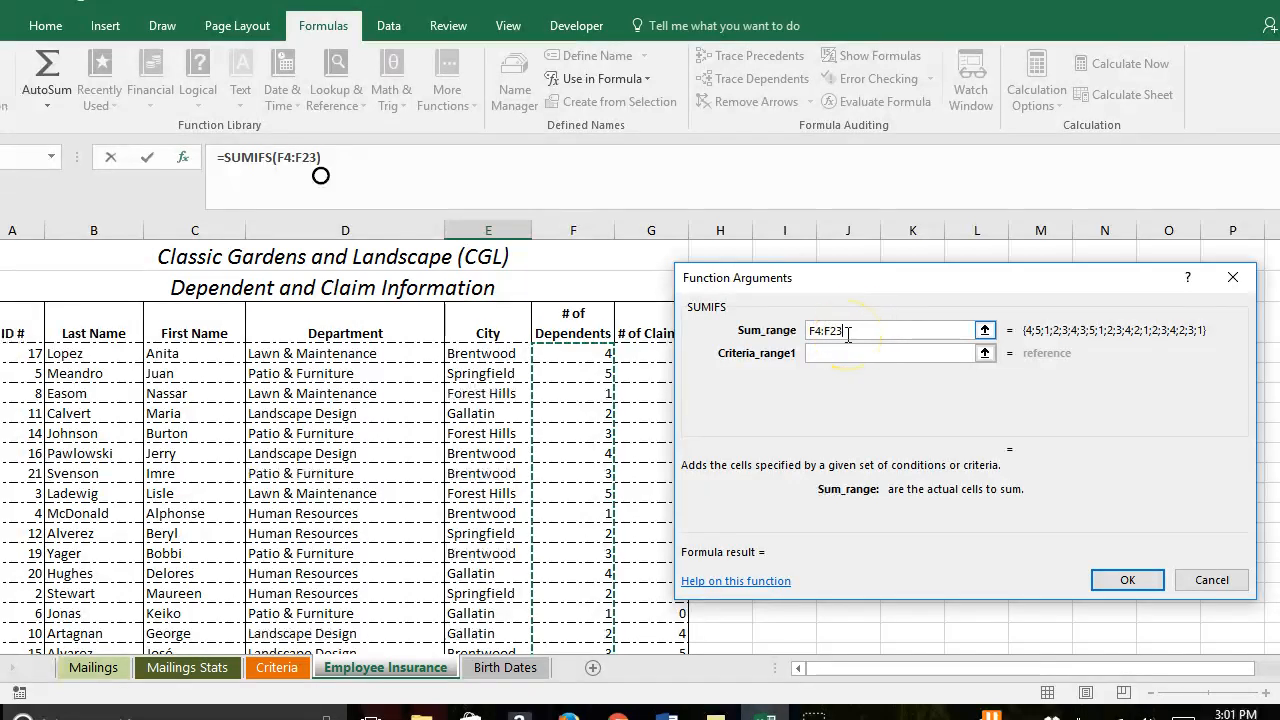
pyautogui.press('F4')
# Set the first criteria range to the City values, $E$4:$E$23, with Brentwood as its criterion.
pyautogui.click(844, 357)
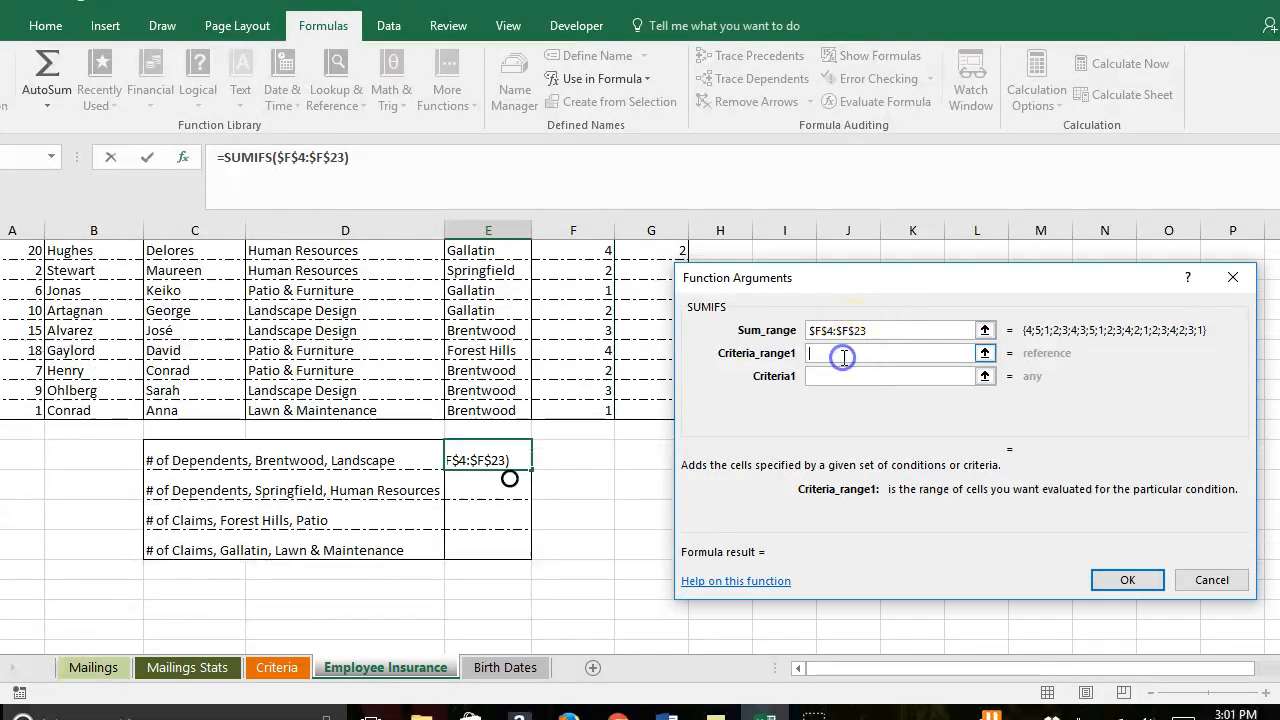
pyautogui.scroll(3, 607, 423)
pyautogui.scroll(3, 540, 370)
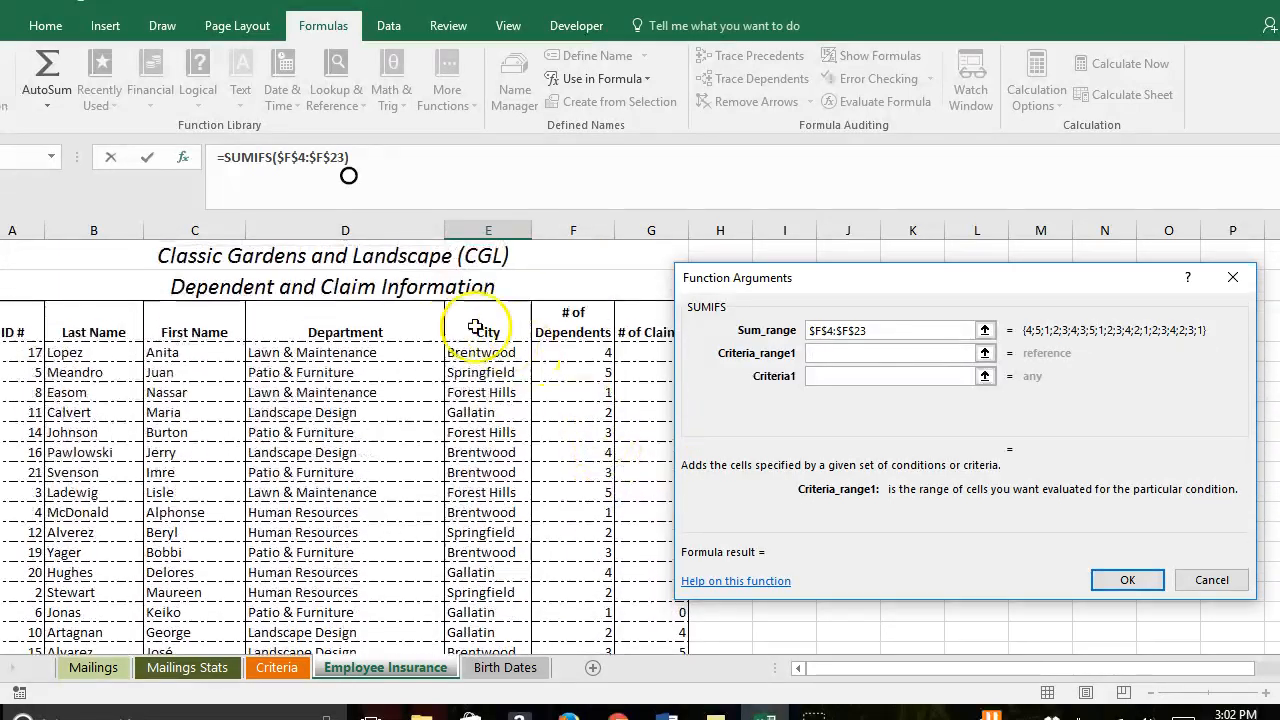
pyautogui.moveTo(466, 353); pyautogui.dragTo(480, 607)
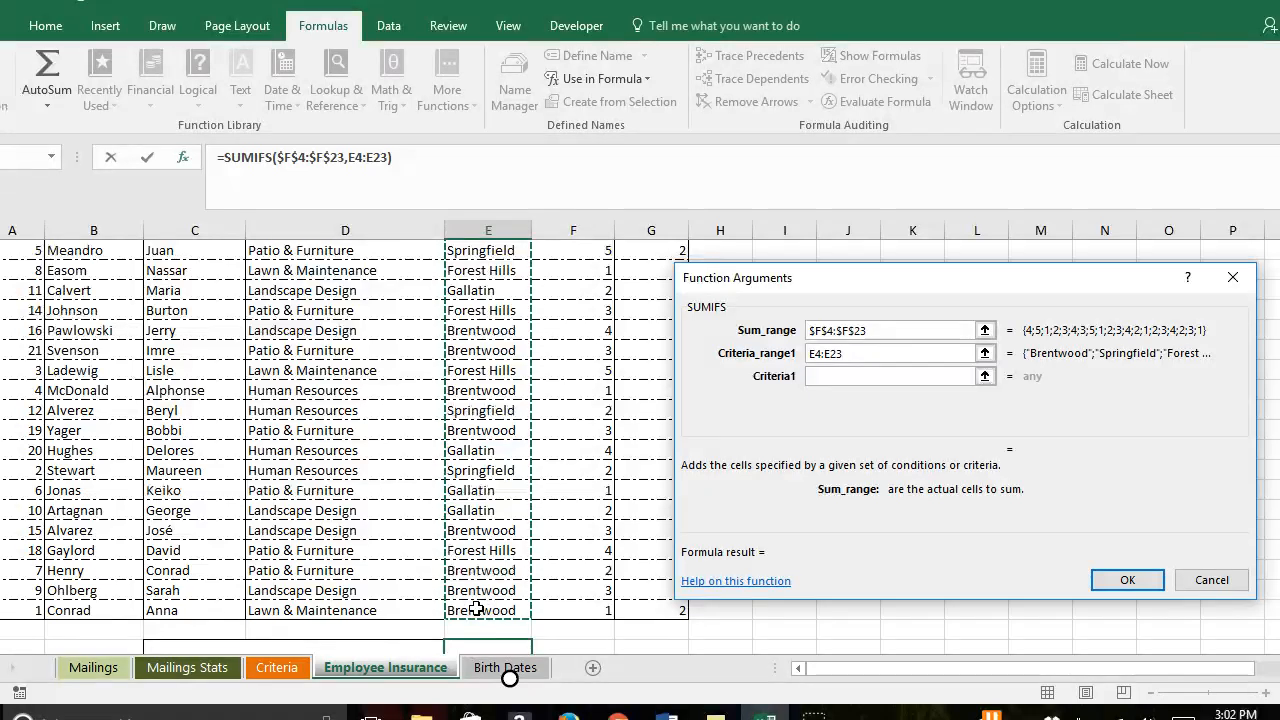
pyautogui.press('F4')
pyautogui.click(857, 376)
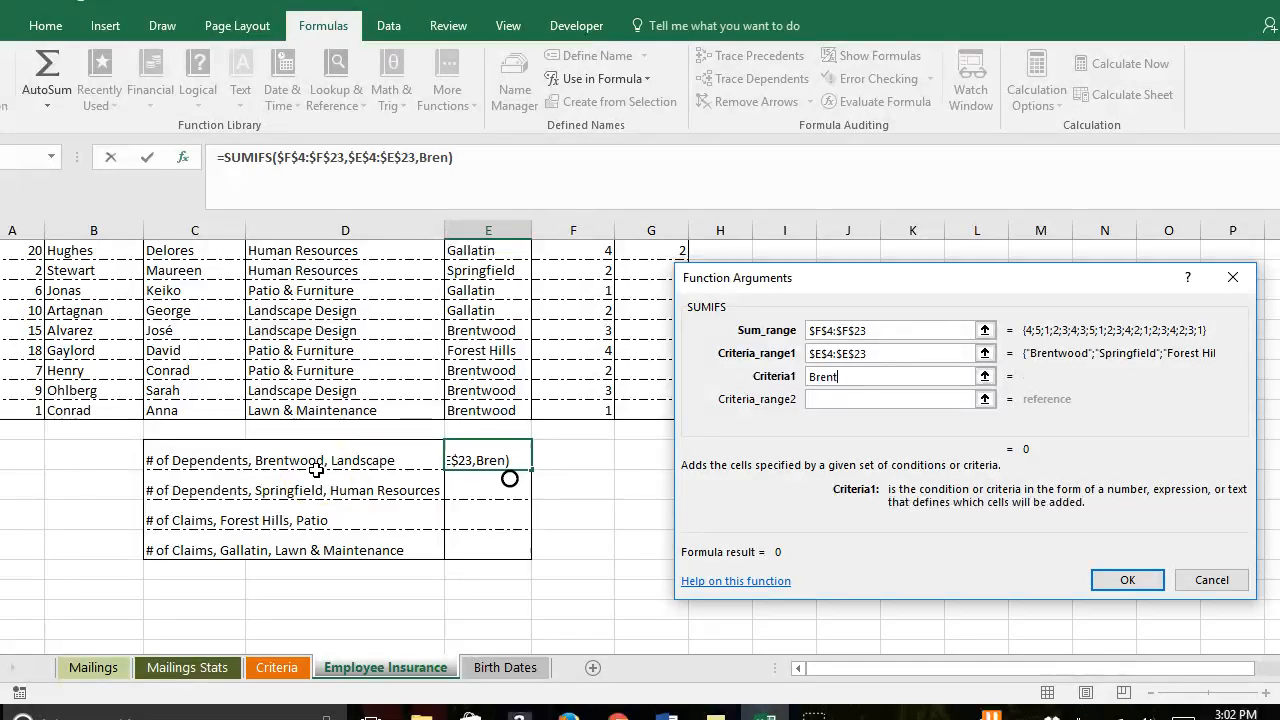
# Add the Department values, $D$4:$D$23, as second criteria range with the criterion Landscape Design, and complete the formula.
pyautogui.click(858, 398)
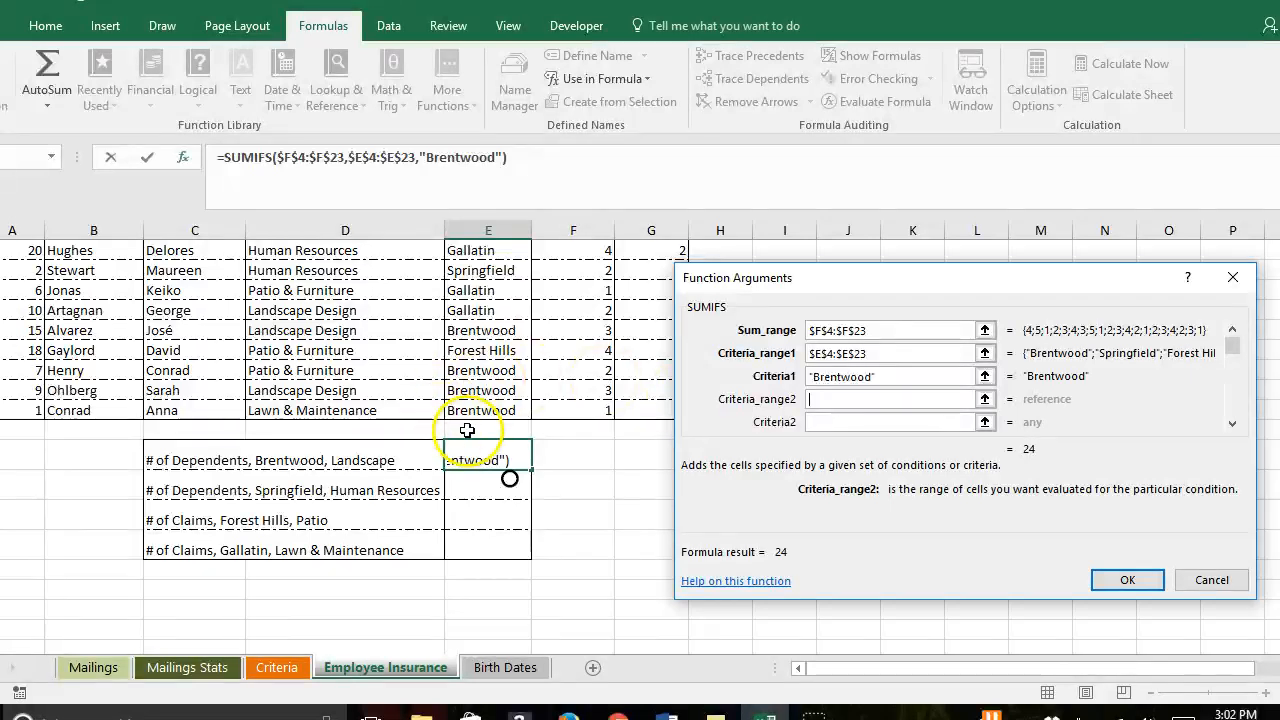
pyautogui.scroll(5, 363, 467)
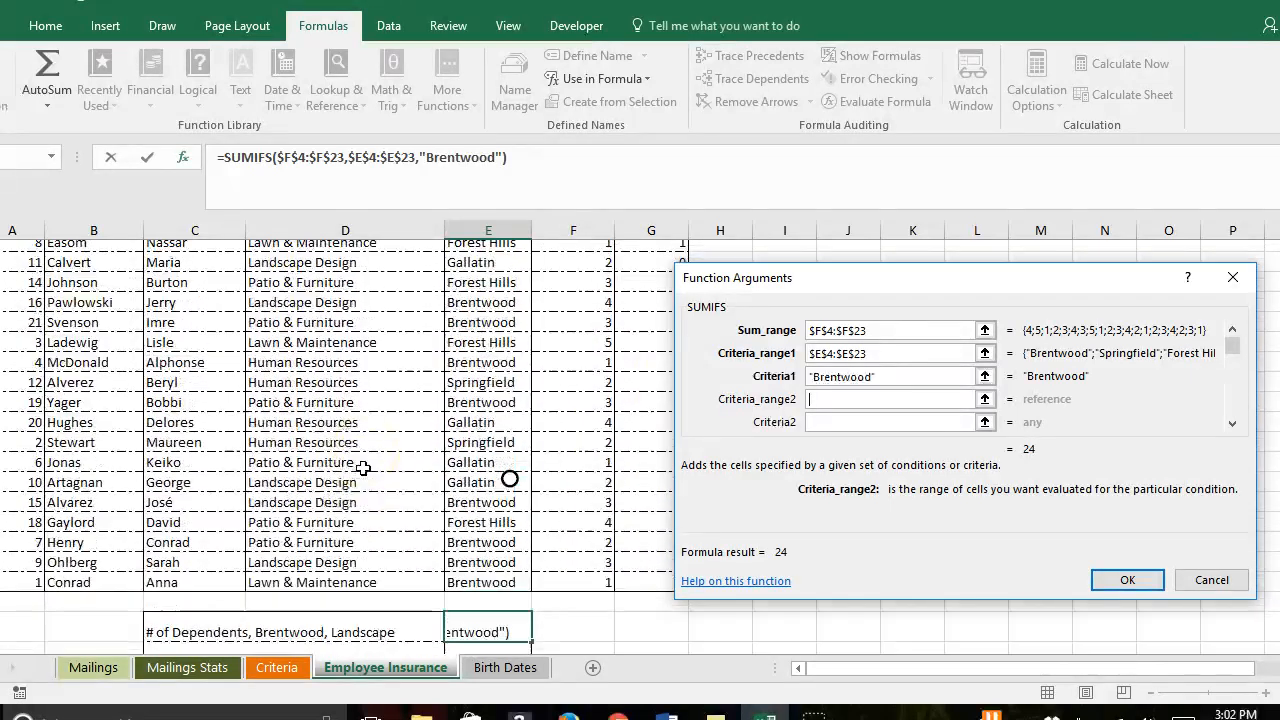
pyautogui.moveTo(352, 352); pyautogui.dragTo(480, 630)
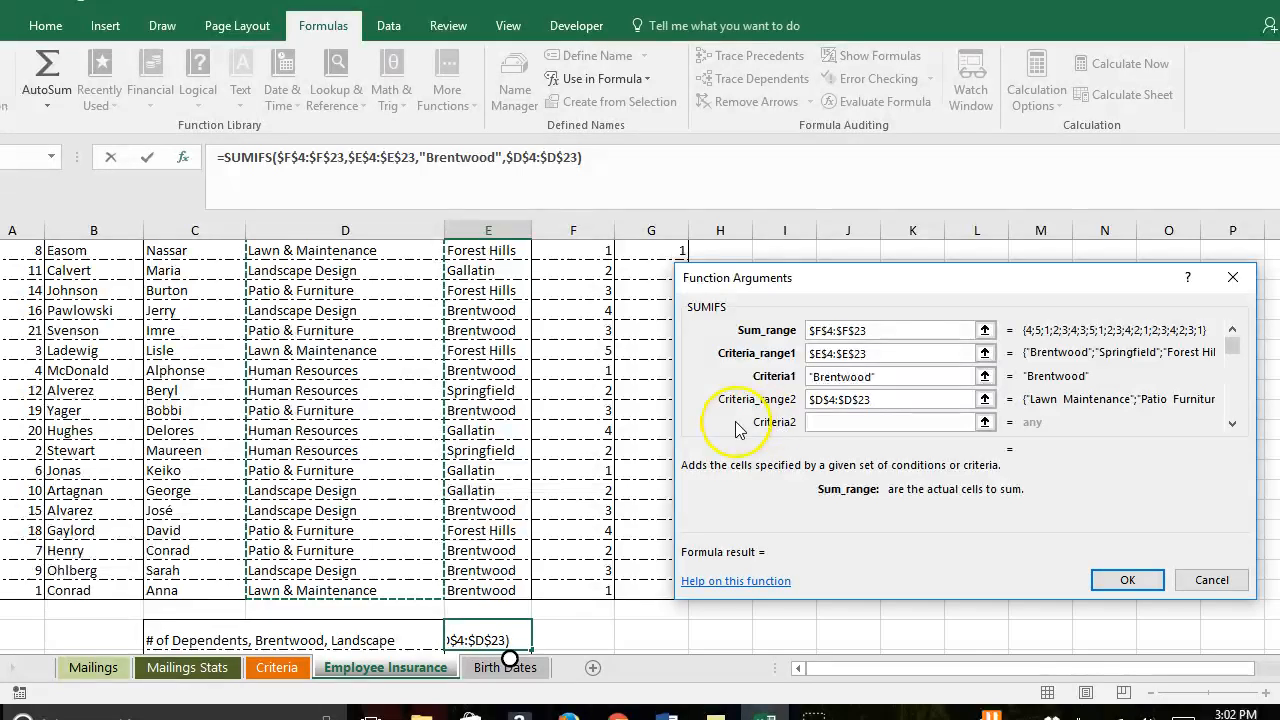
pyautogui.click(823, 421)
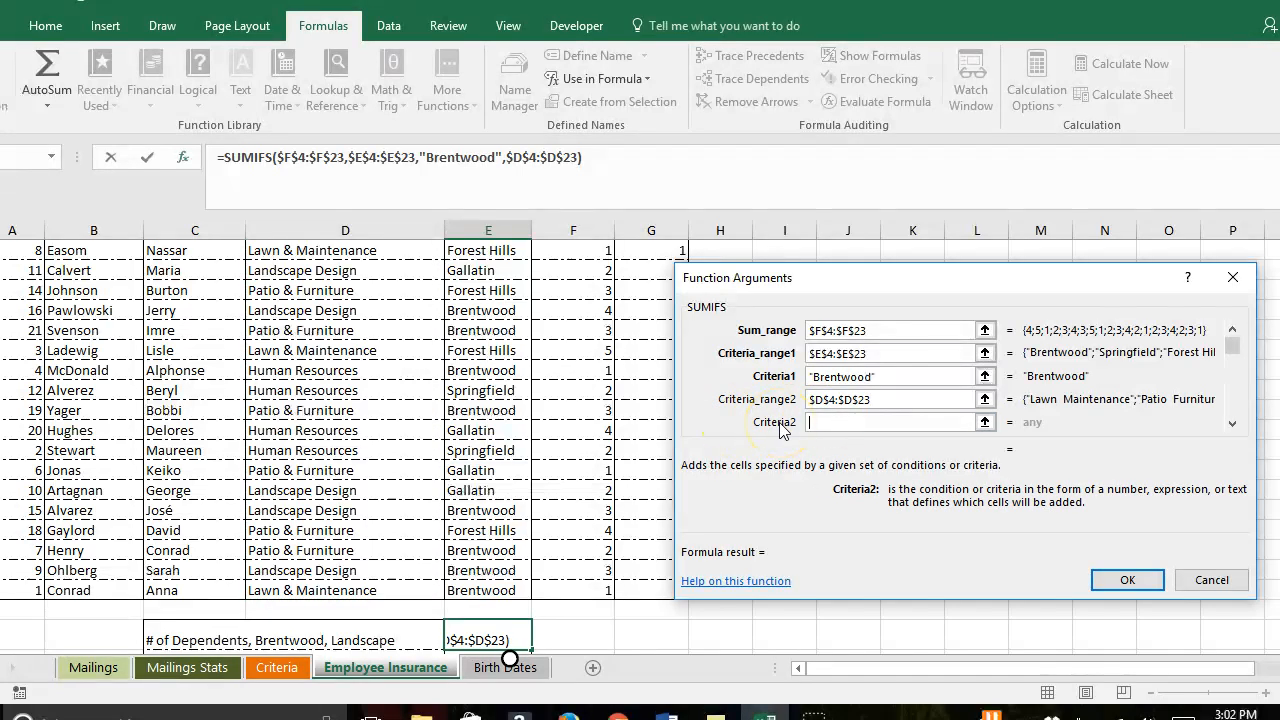
pyautogui.write('Landscape Design')
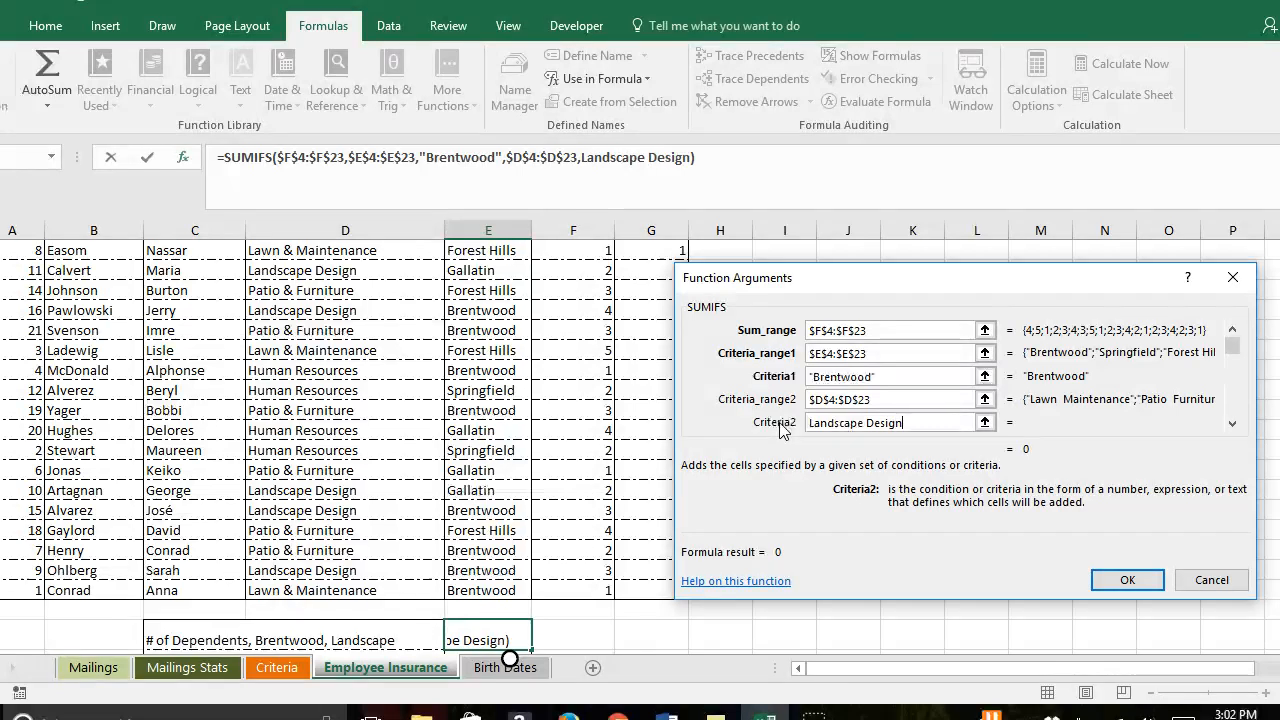
pyautogui.click(905, 376)
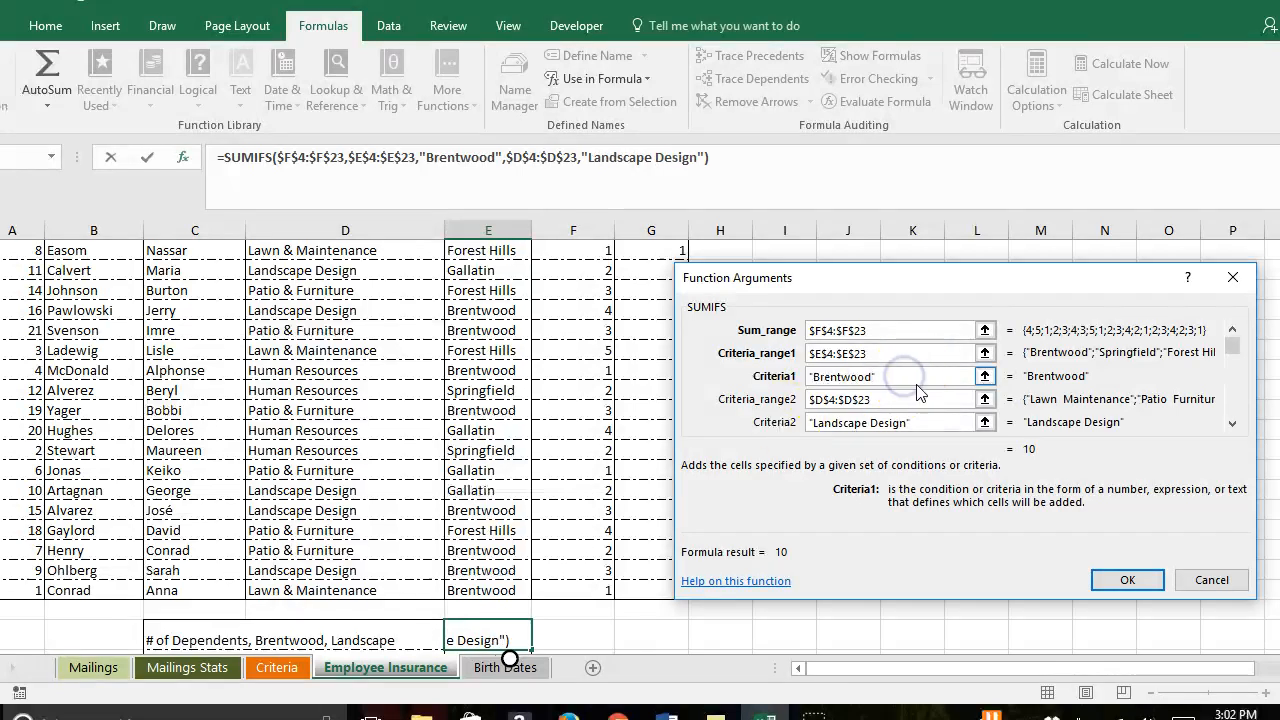
pyautogui.click(1127, 581)
# Copy the Brentwood, Landscape SUMIFS formula down to the # of Dependents, Springfield, Human Resources cell.
pyautogui.scroll(-2, 829, 551)
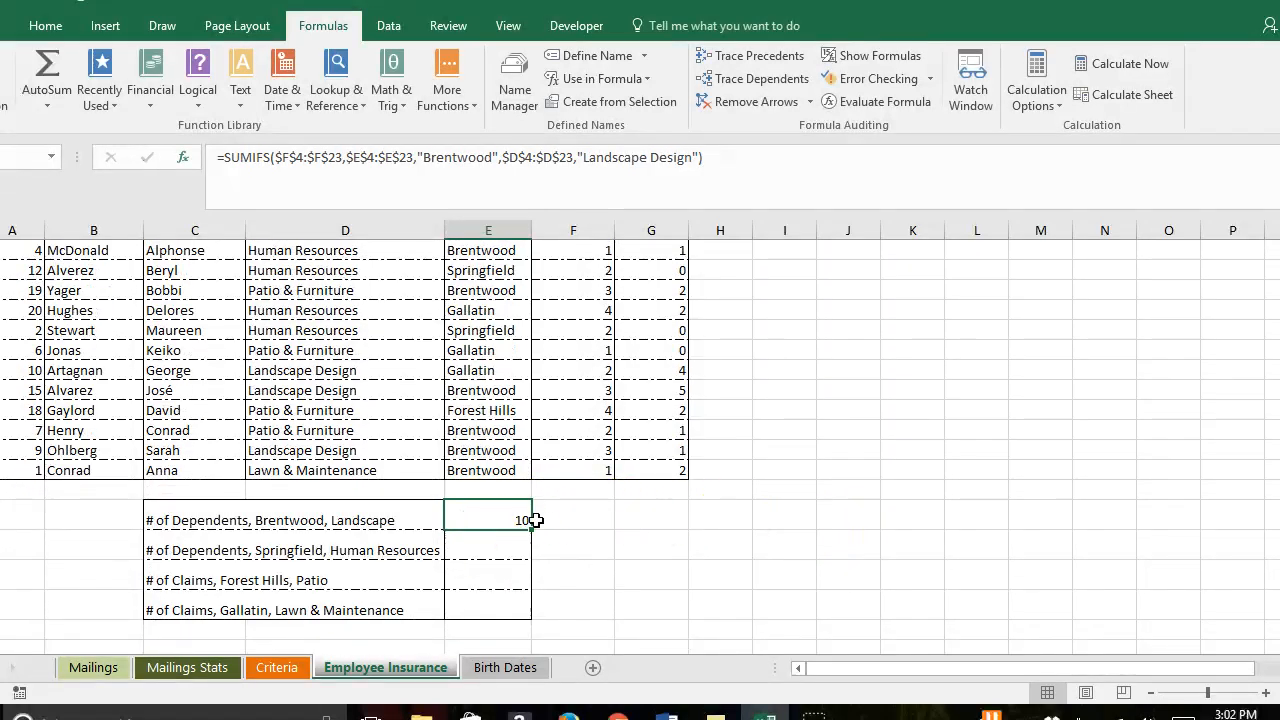
pyautogui.scroll(3, 780, 518)
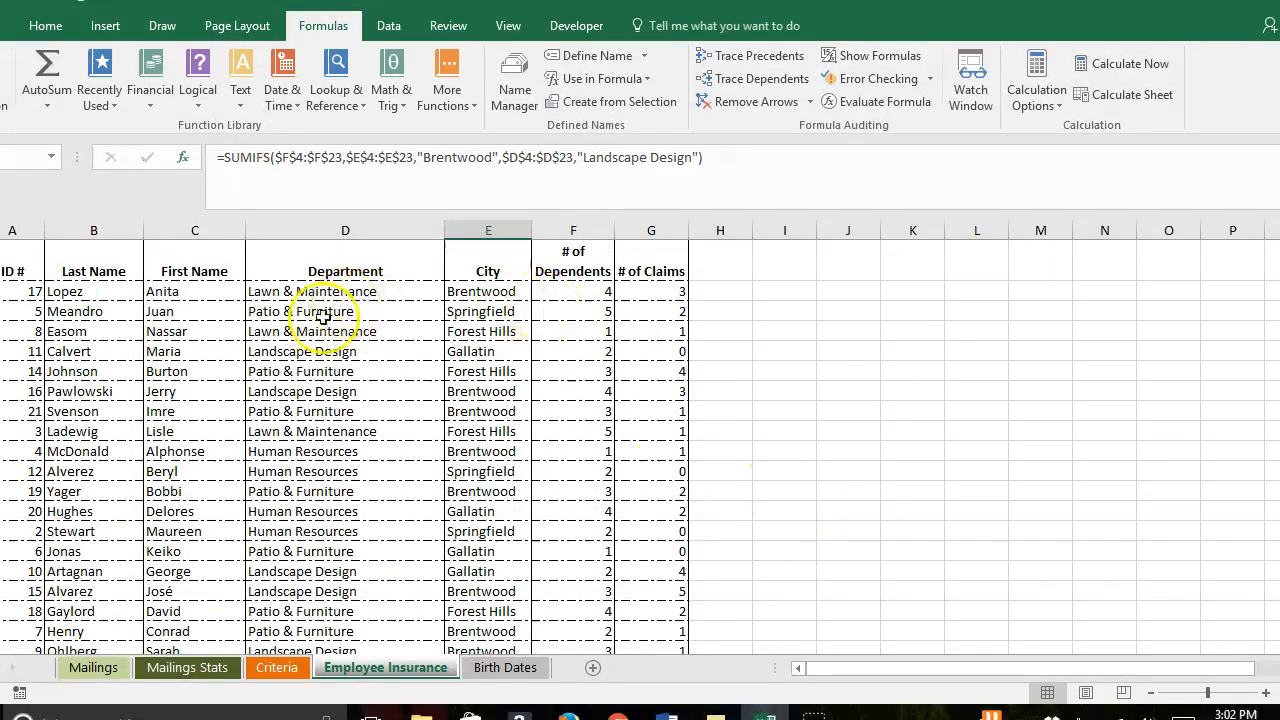
pyautogui.scroll(-2, 660, 470)
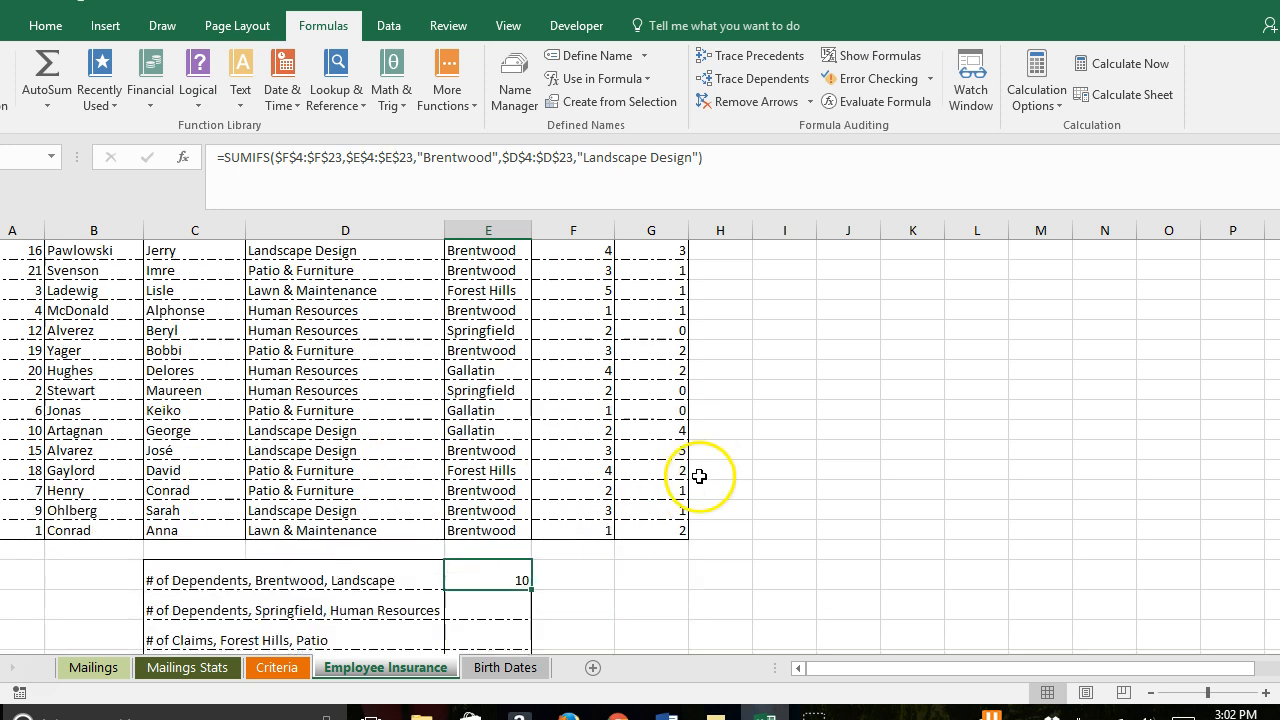
pyautogui.scroll(-1, 699, 476)
pyautogui.click(495, 551)
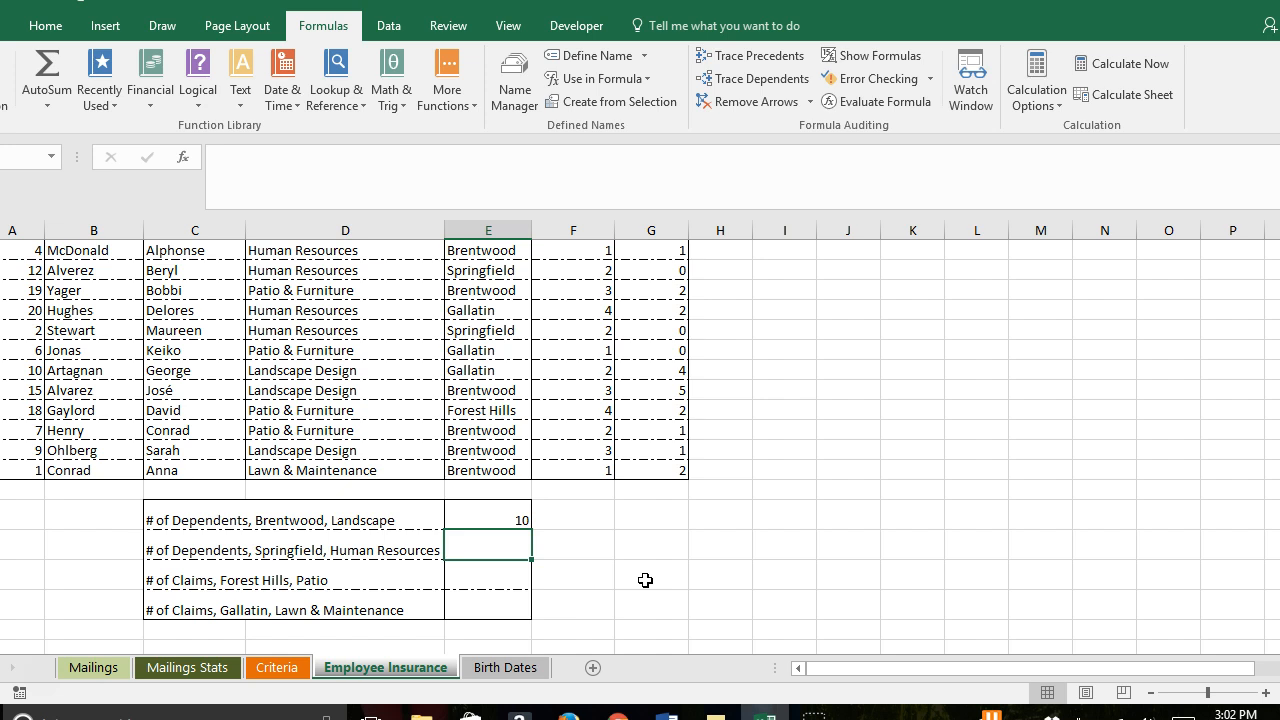
pyautogui.click(509, 510)
pyautogui.moveTo(531, 528); pyautogui.dragTo(490, 547)
pyautogui.click(490, 547)
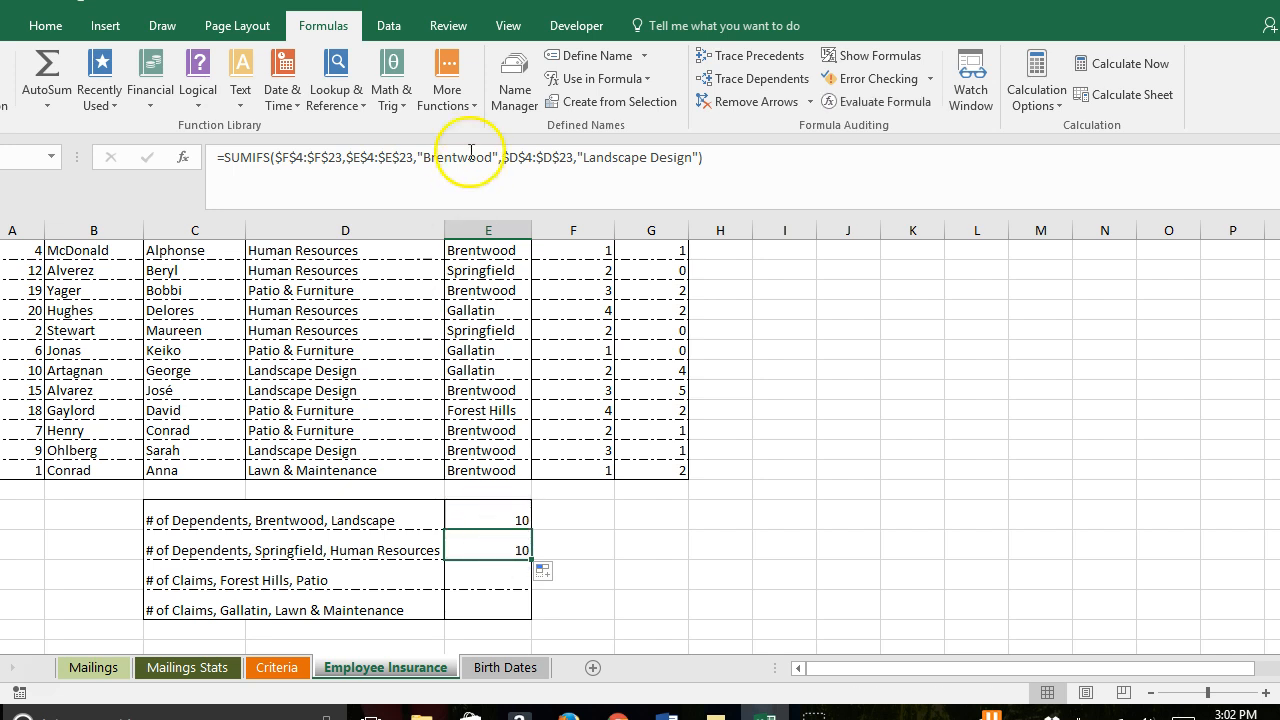
# Change the copied formula's criteria to "Springfield" and "Human Resources".
pyautogui.click(493, 157)
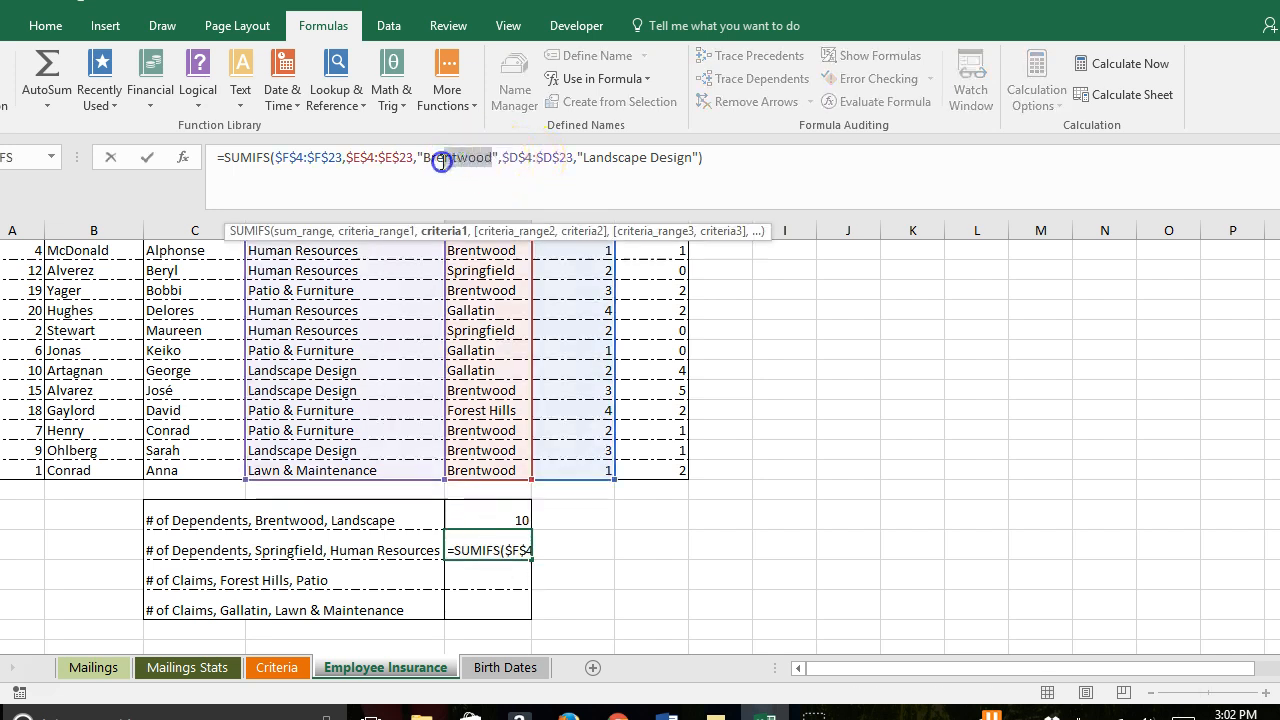
pyautogui.write('Springfield')
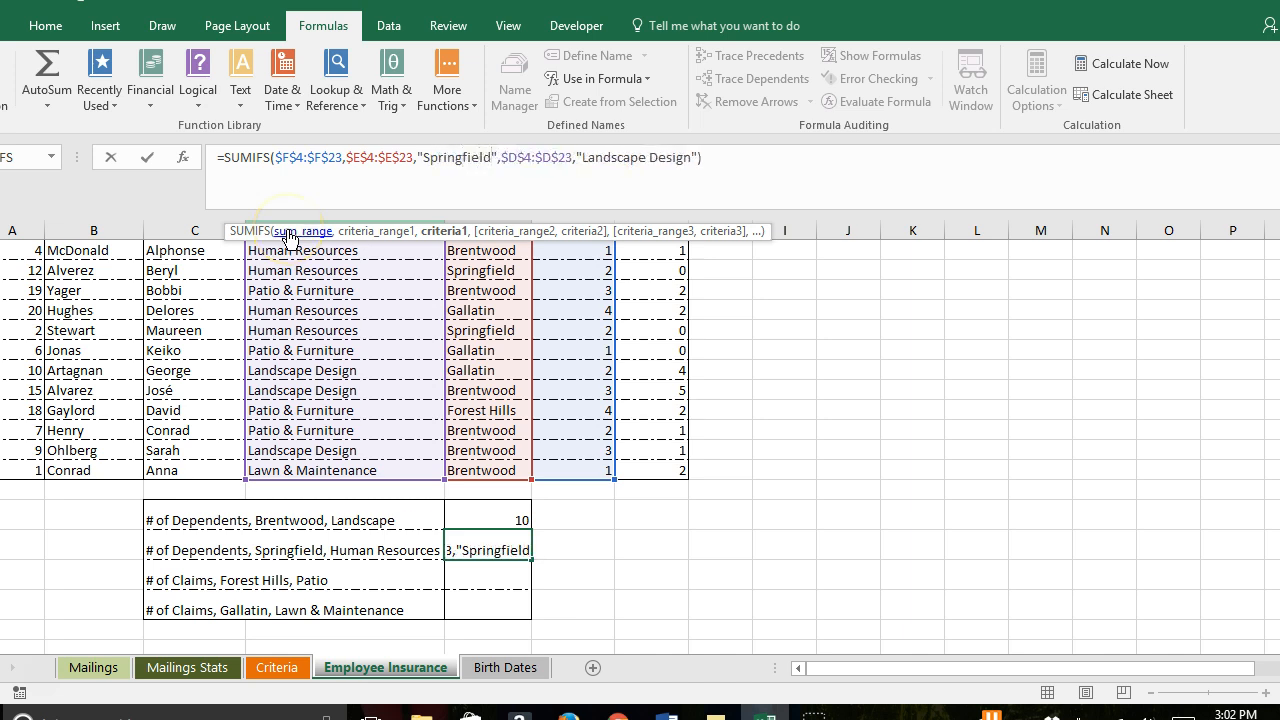
pyautogui.click(622, 160)
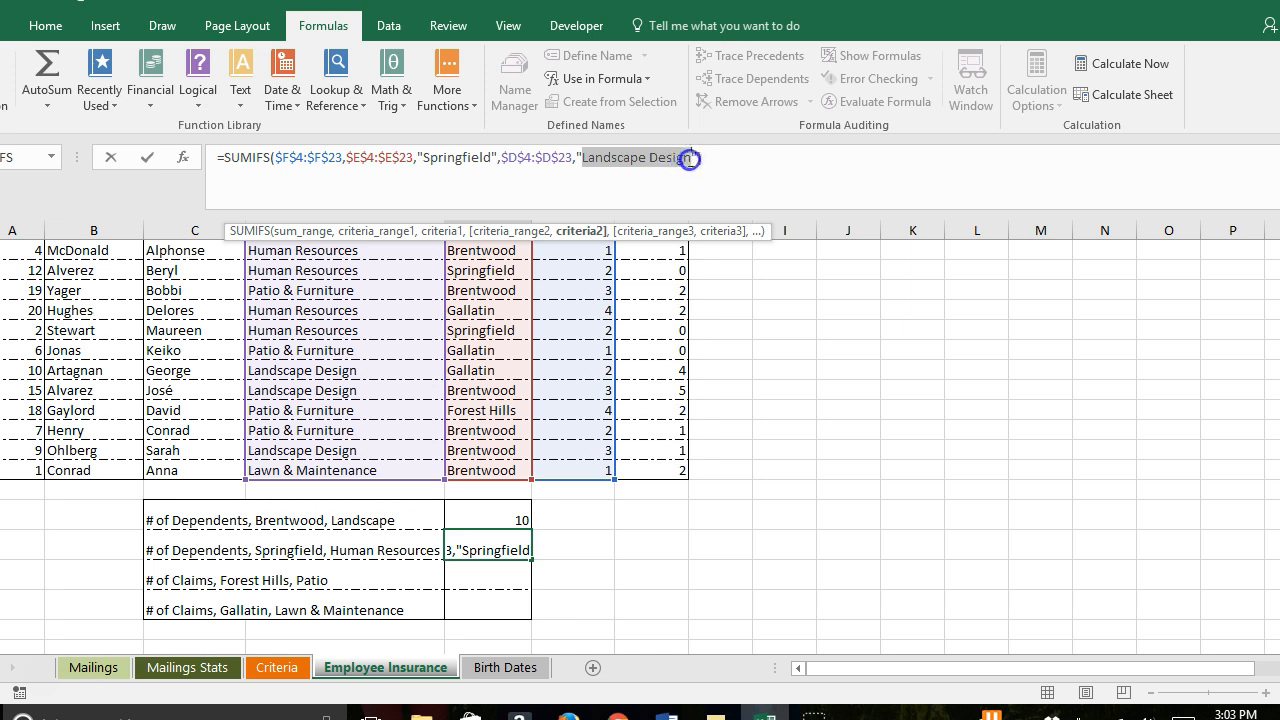
pyautogui.write('Hum')
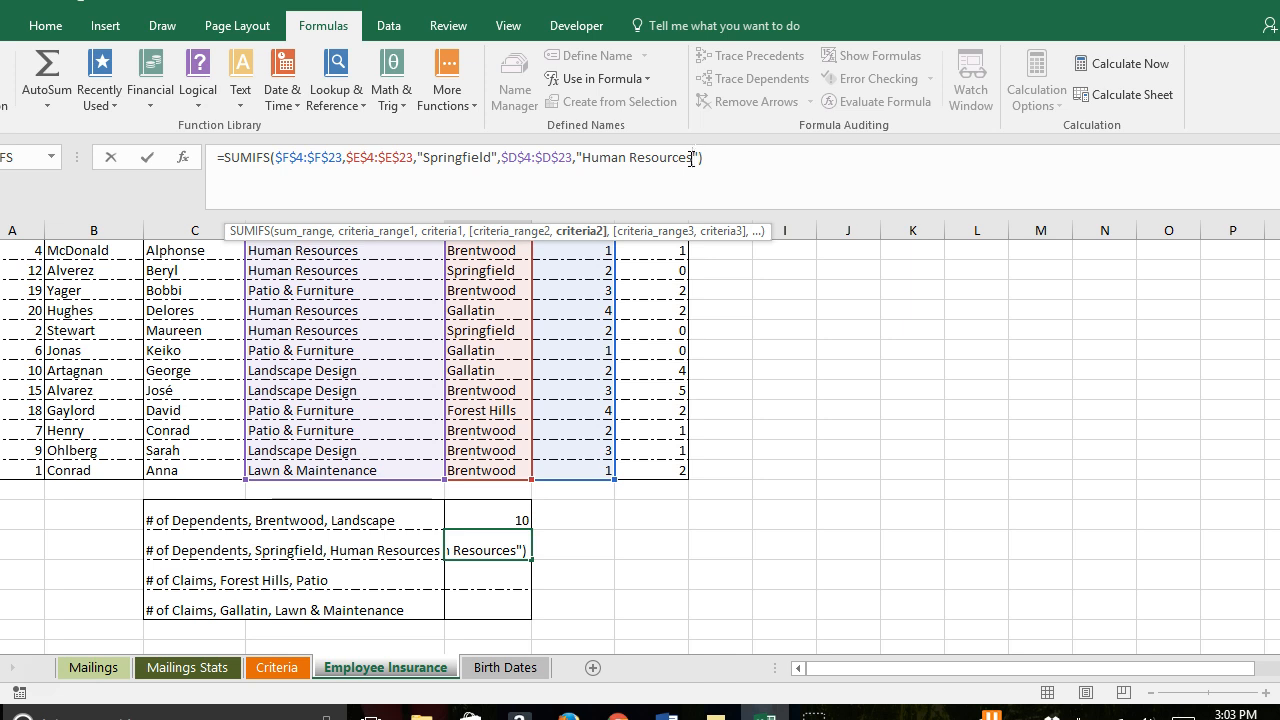
pyautogui.press('Return')
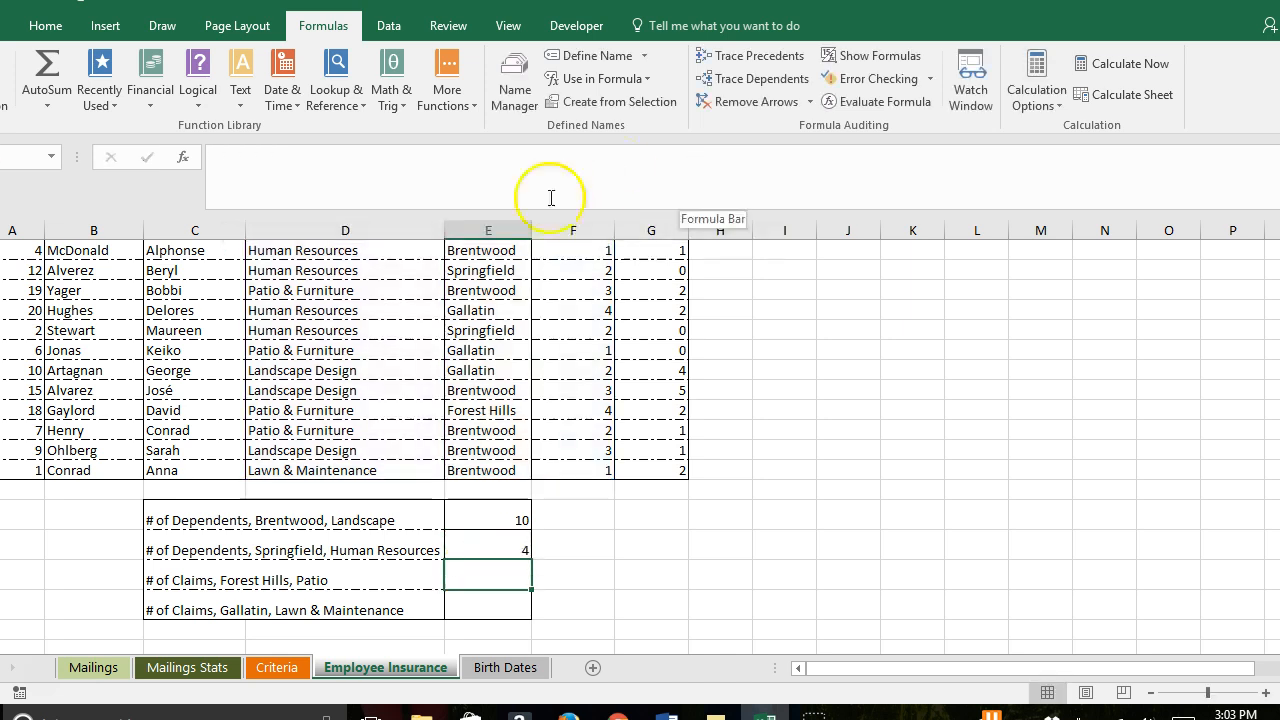
# Copy the Springfield, Human Resources formula down to the # of Claims, Forest Hills, Patio cell.
pyautogui.click(515, 550)
pyautogui.click(500, 574)
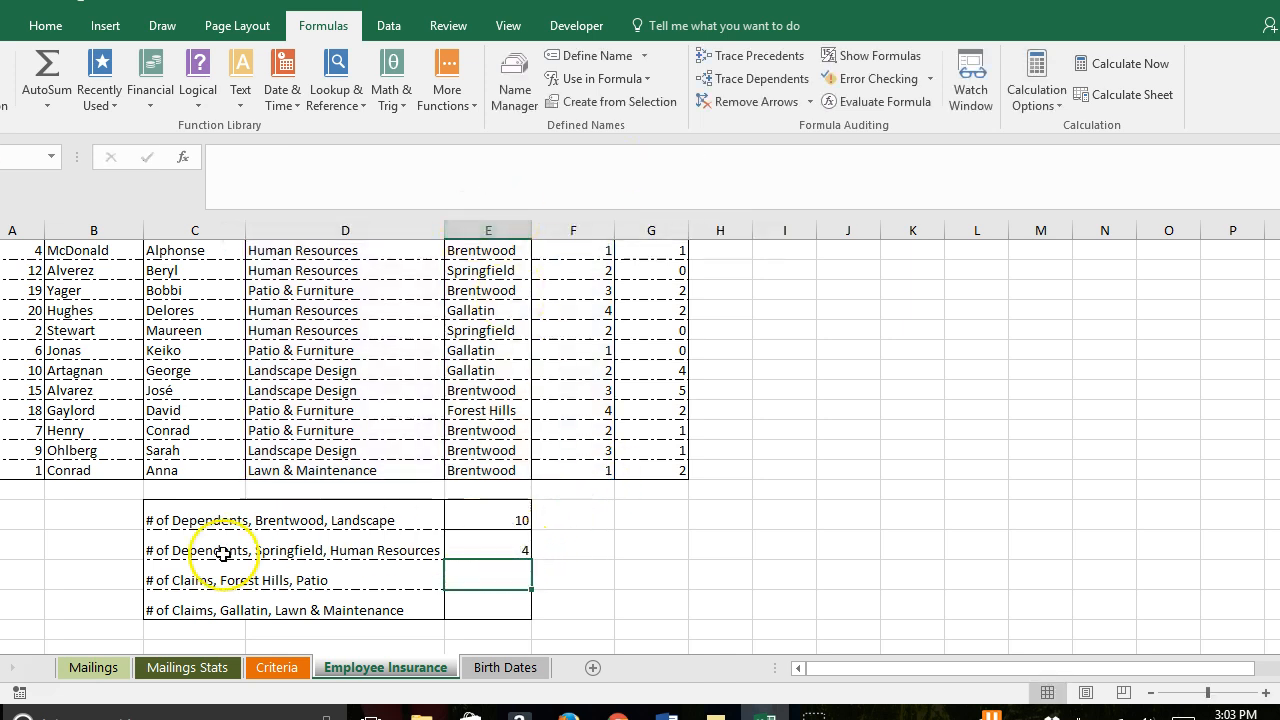
pyautogui.click(210, 582)
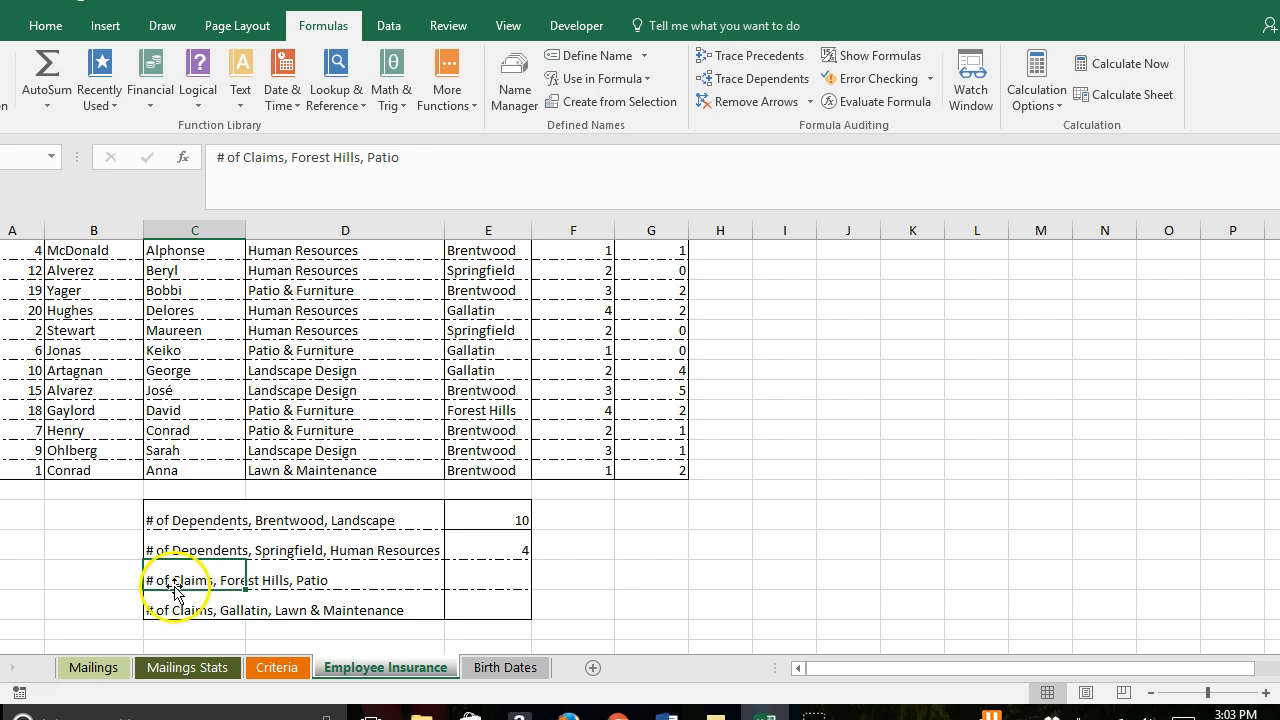
pyautogui.click(467, 544)
pyautogui.moveTo(531, 560); pyautogui.dragTo(518, 590)
pyautogui.click(496, 580)
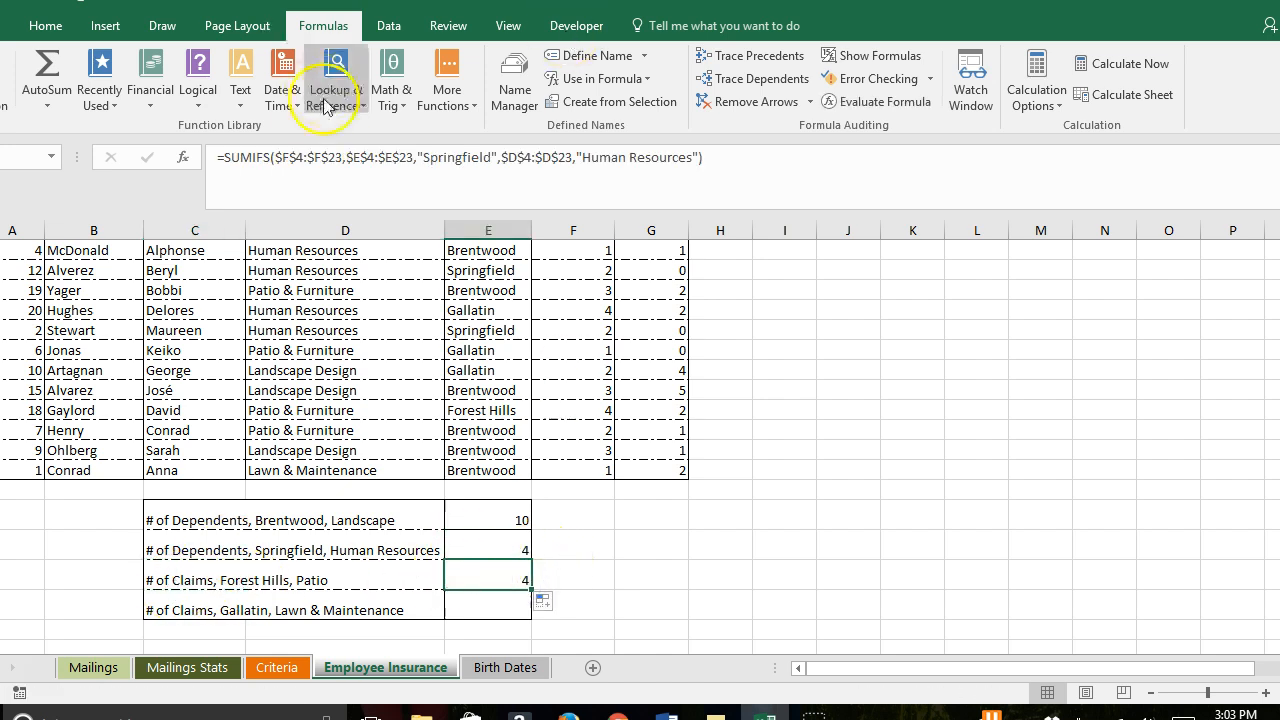
# Edit the copied function's arguments so the sum range covers the # of Claims values as absolute reference $G$4:$G$23.
pyautogui.click(182, 157)
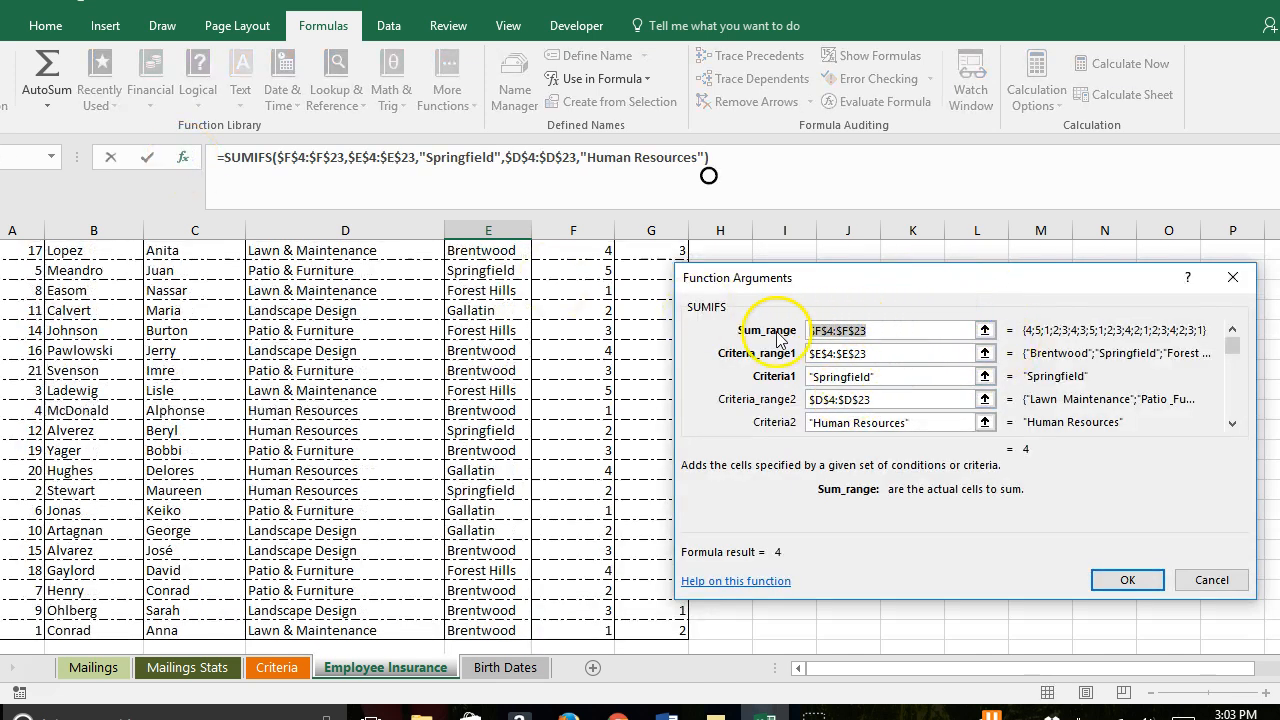
pyautogui.scroll(2, 583, 400)
pyautogui.moveTo(789, 288); pyautogui.dragTo(797, 290)
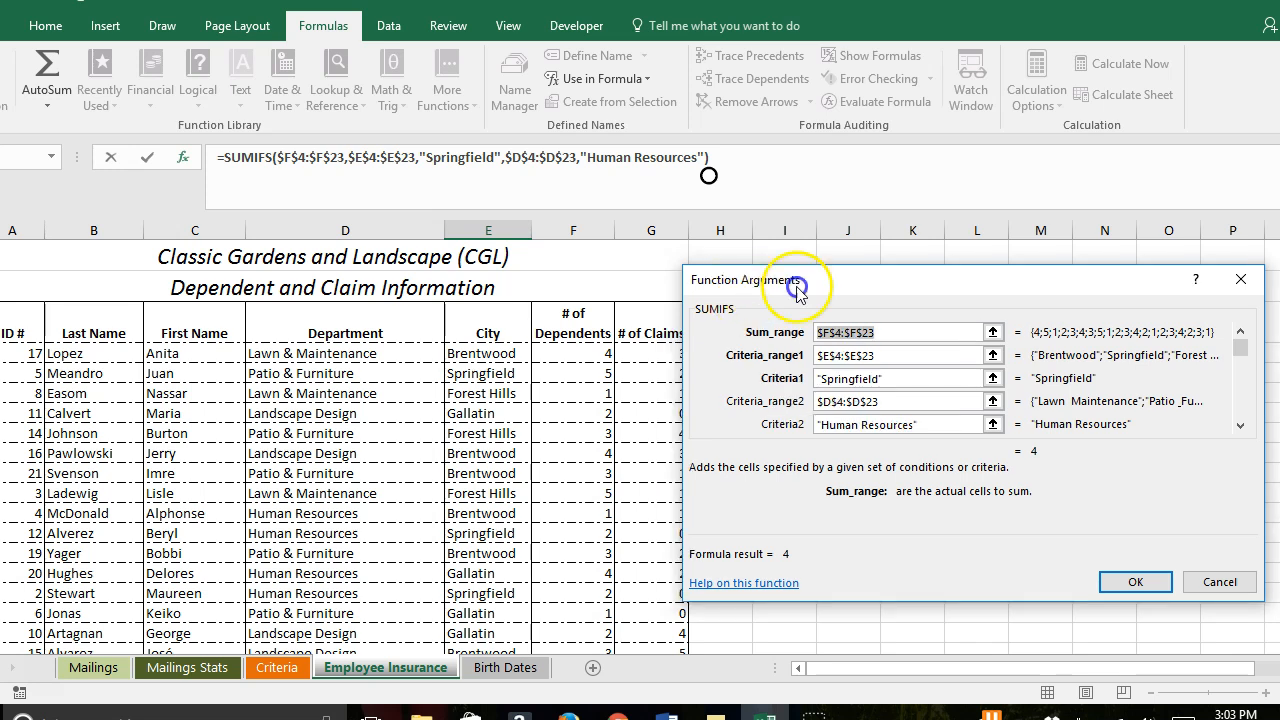
pyautogui.moveTo(652, 350); pyautogui.dragTo(677, 604)
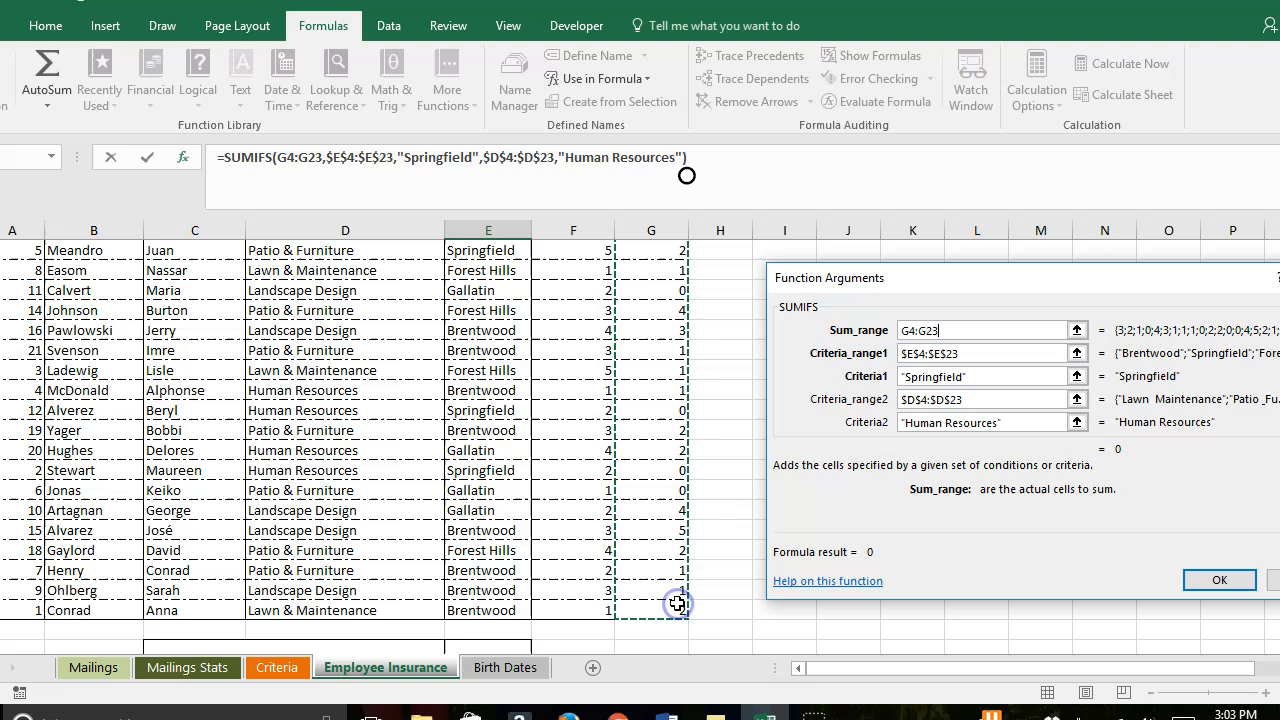
pyautogui.click(964, 335)
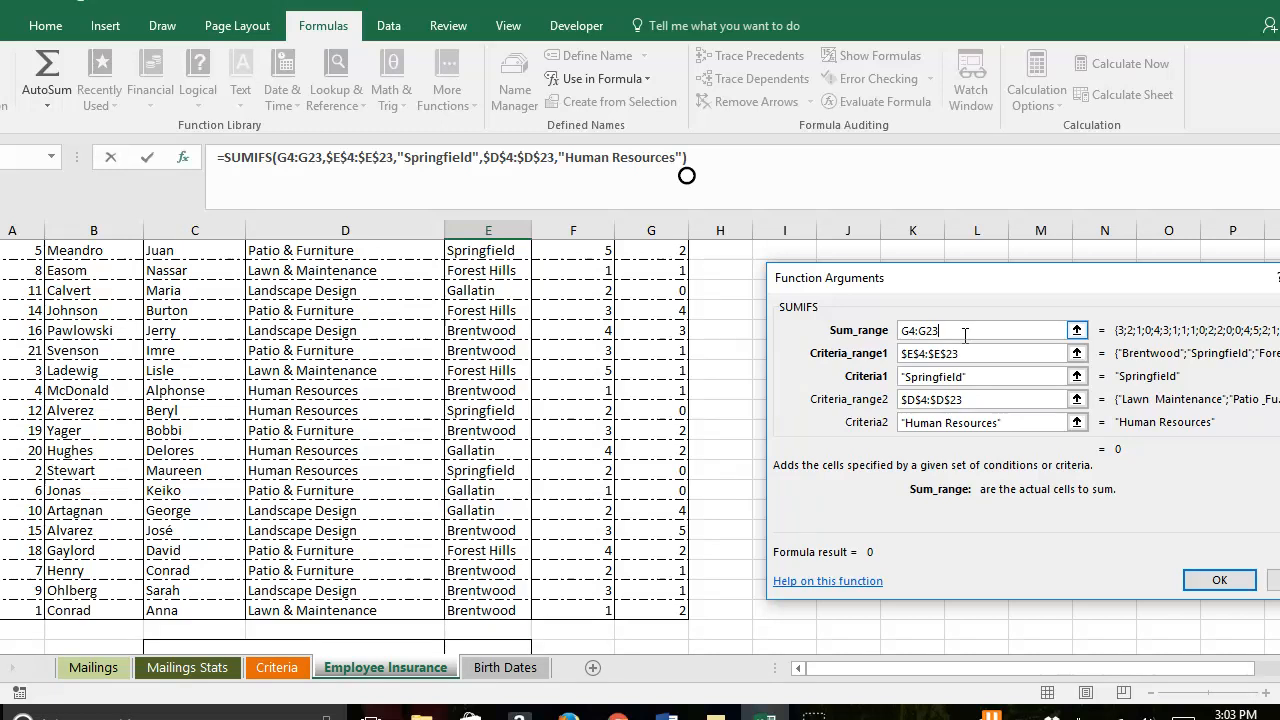
pyautogui.moveTo(901, 330); pyautogui.dragTo(923, 330)
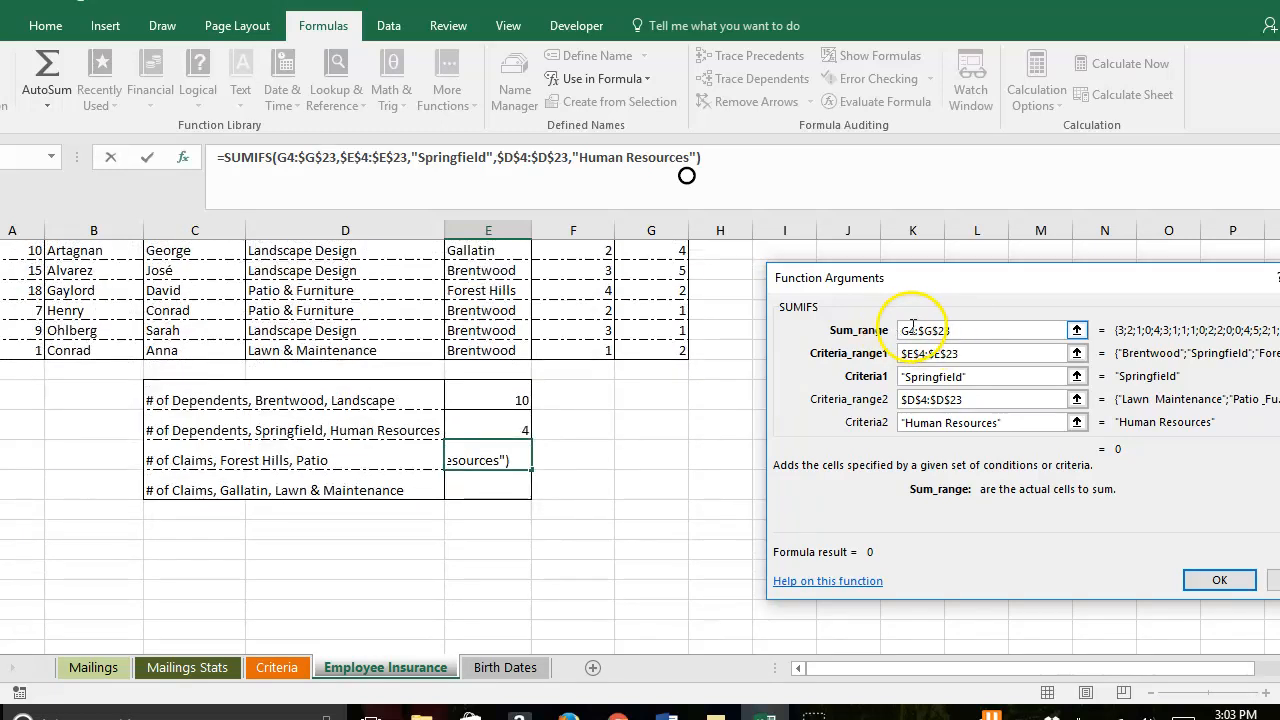
pyautogui.press('F4')
# Set the Forest Hills, Patio formula's criteria to "Forest Hills" and "Patio & Furniture".
pyautogui.click(962, 377)
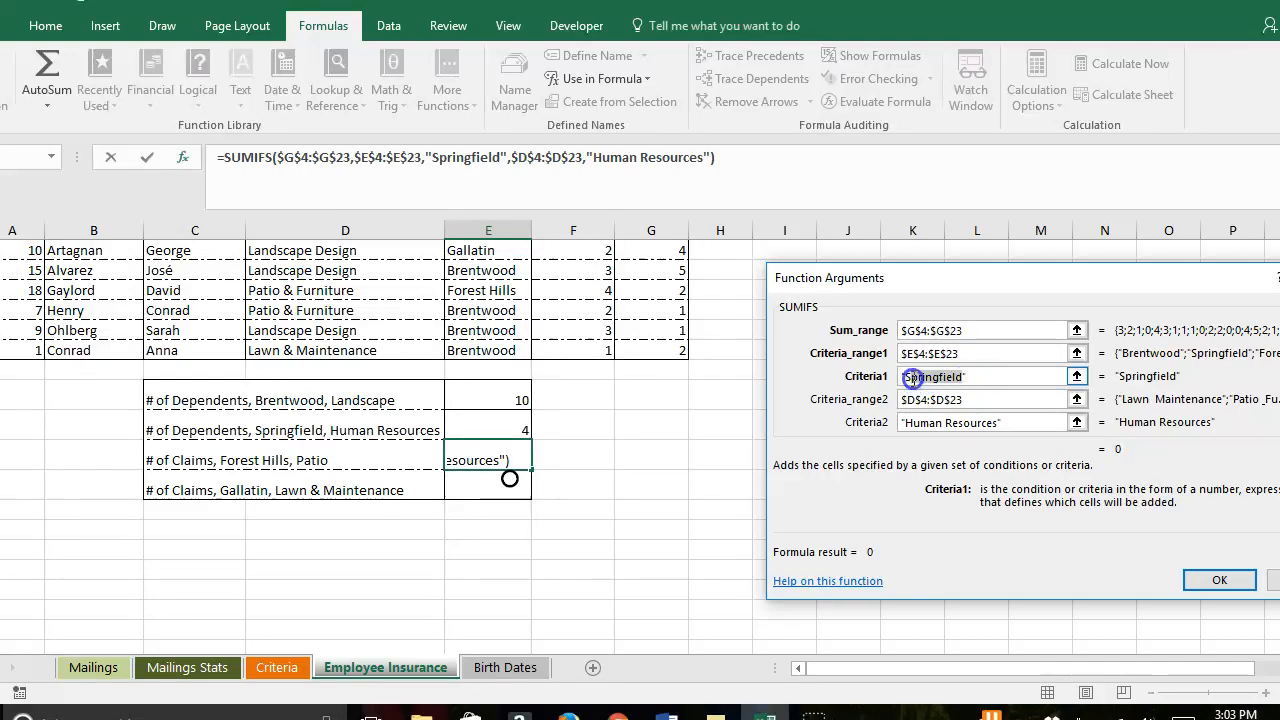
pyautogui.write('Forest Hills')
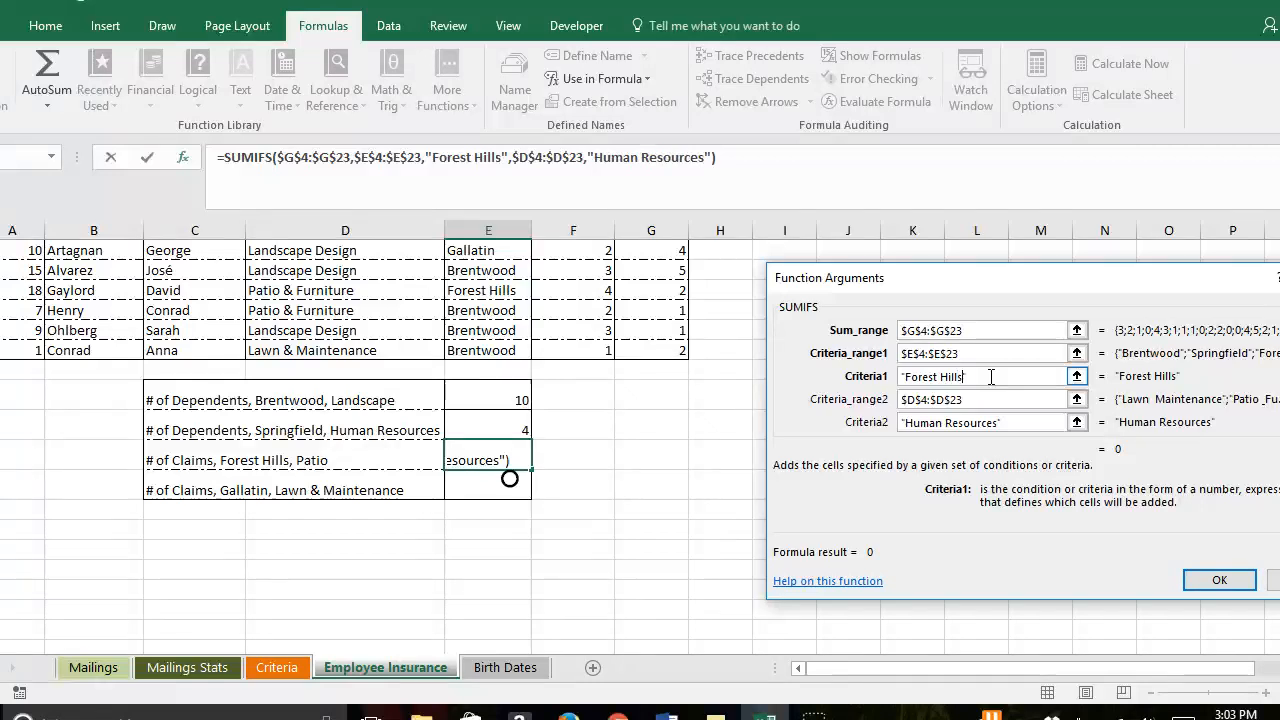
pyautogui.click(958, 421)
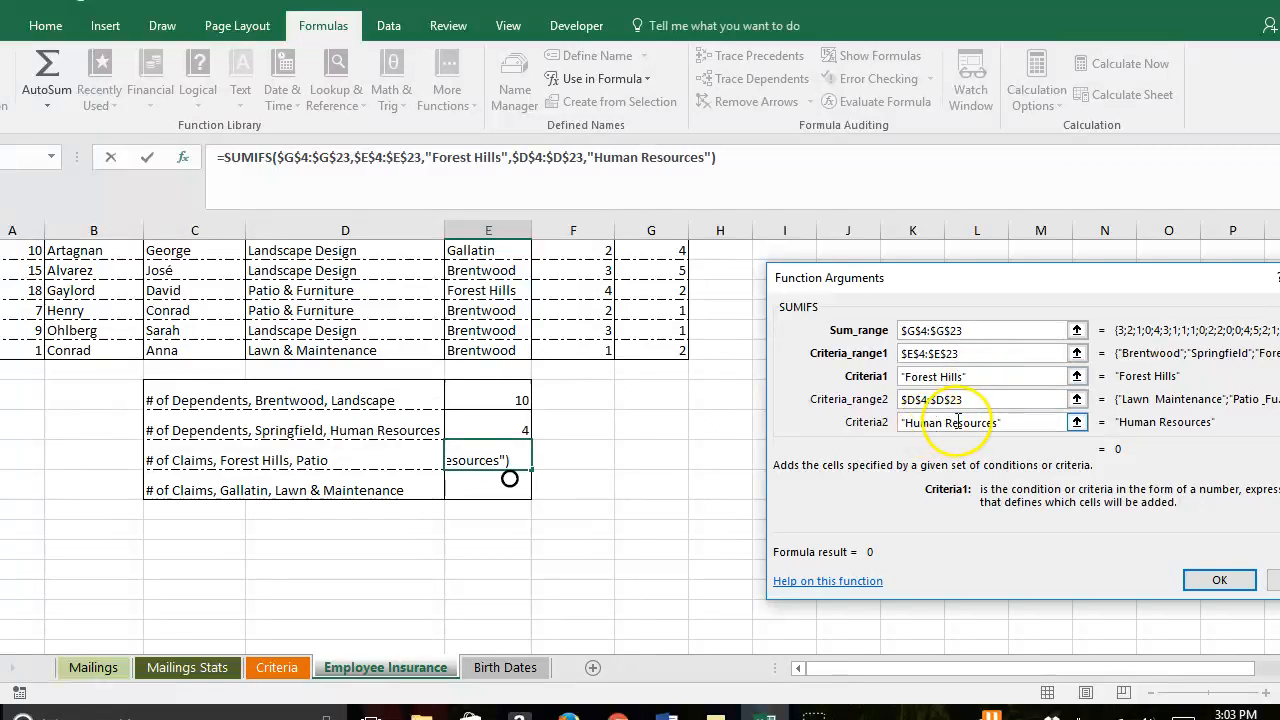
pyautogui.moveTo(948, 428); pyautogui.dragTo(908, 428)
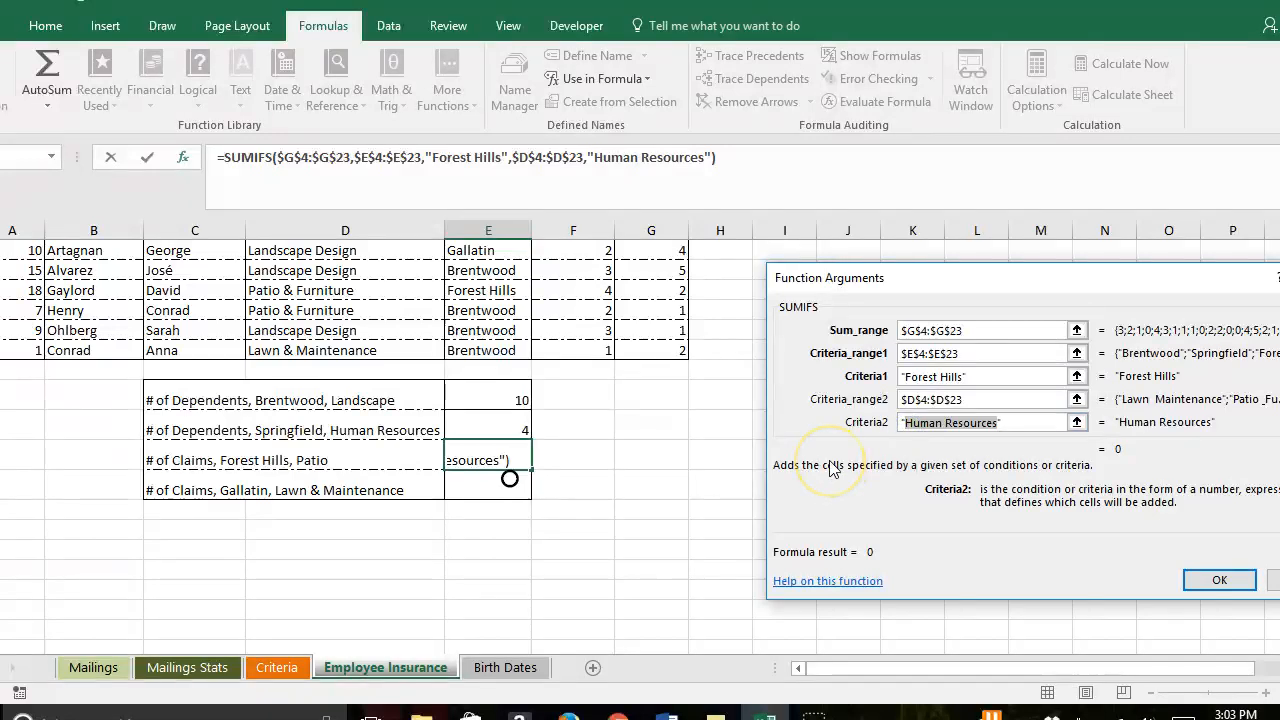
pyautogui.write('Patio & ')
pyautogui.write('F')
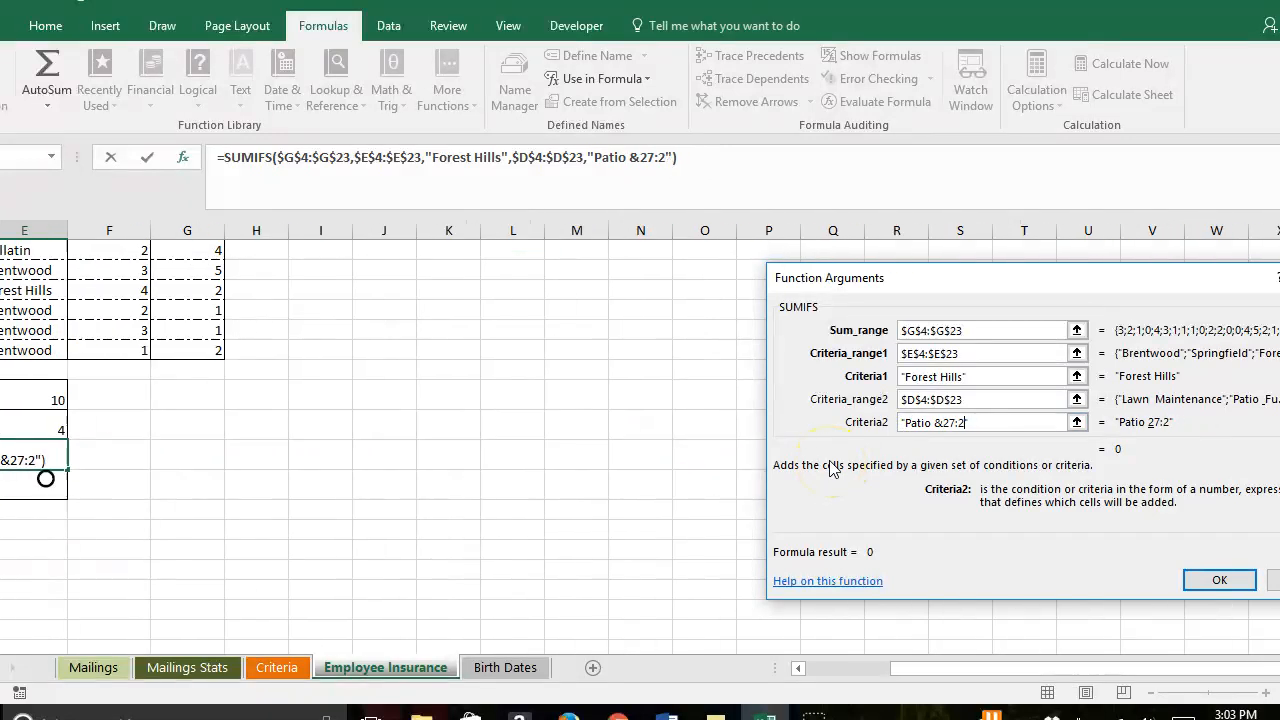
pyautogui.write('urniture')
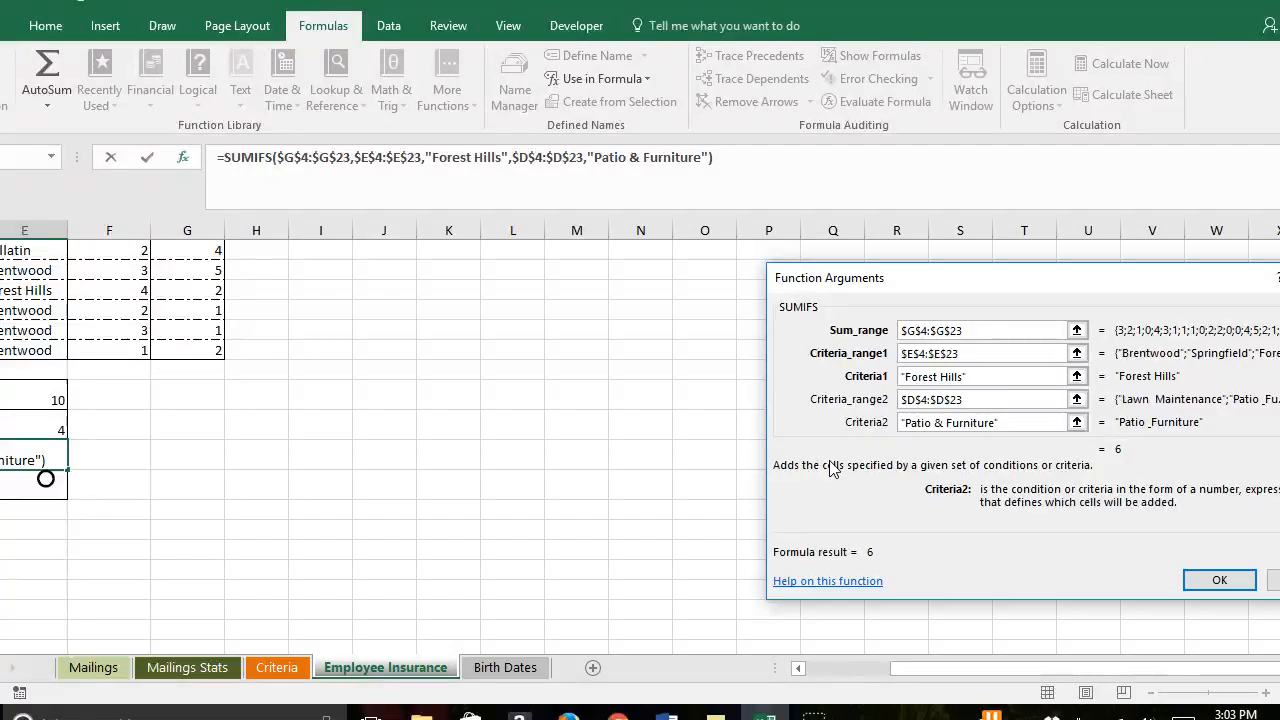
pyautogui.click(968, 399)
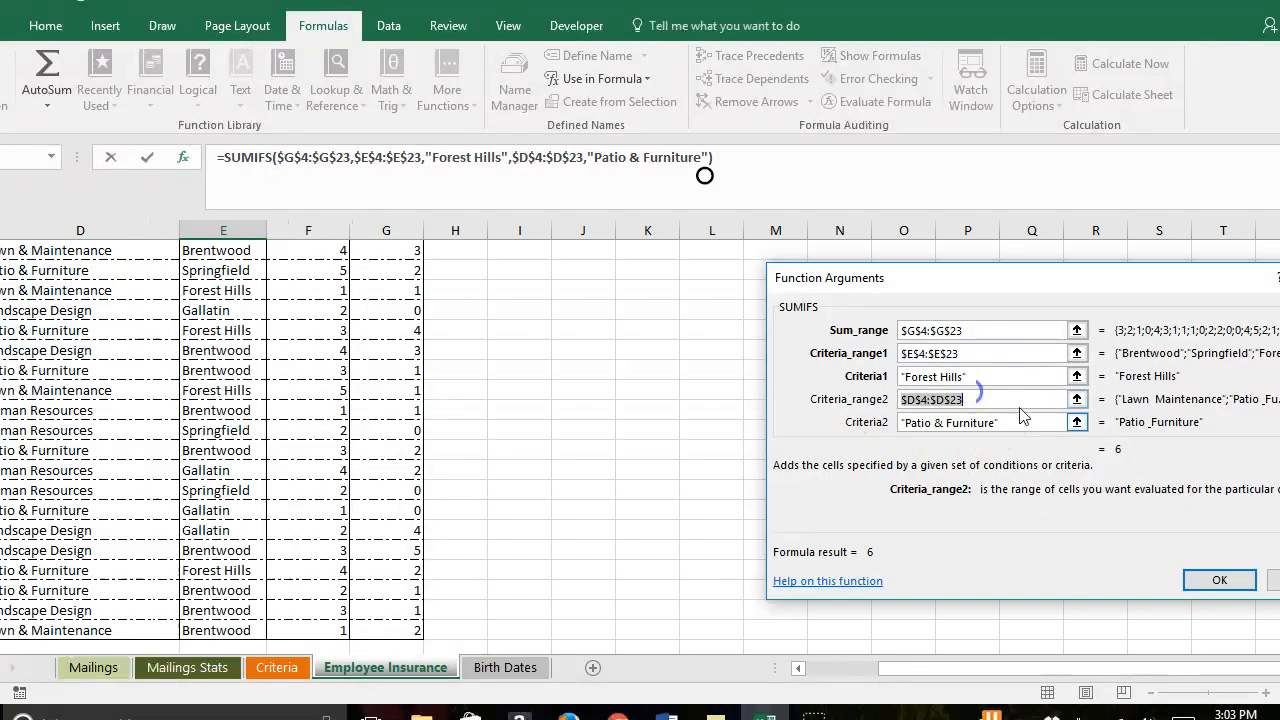
pyautogui.click(1219, 580)
# Copy the Forest Hills, Patio formula down to the # of Claims, Gallatin, Lawn & Maintenance cell.
pyautogui.moveTo(946, 667); pyautogui.dragTo(835, 670)
pyautogui.scroll(-1, 610, 567)
pyautogui.scroll(-1, 566, 568)
pyautogui.click(500, 546)
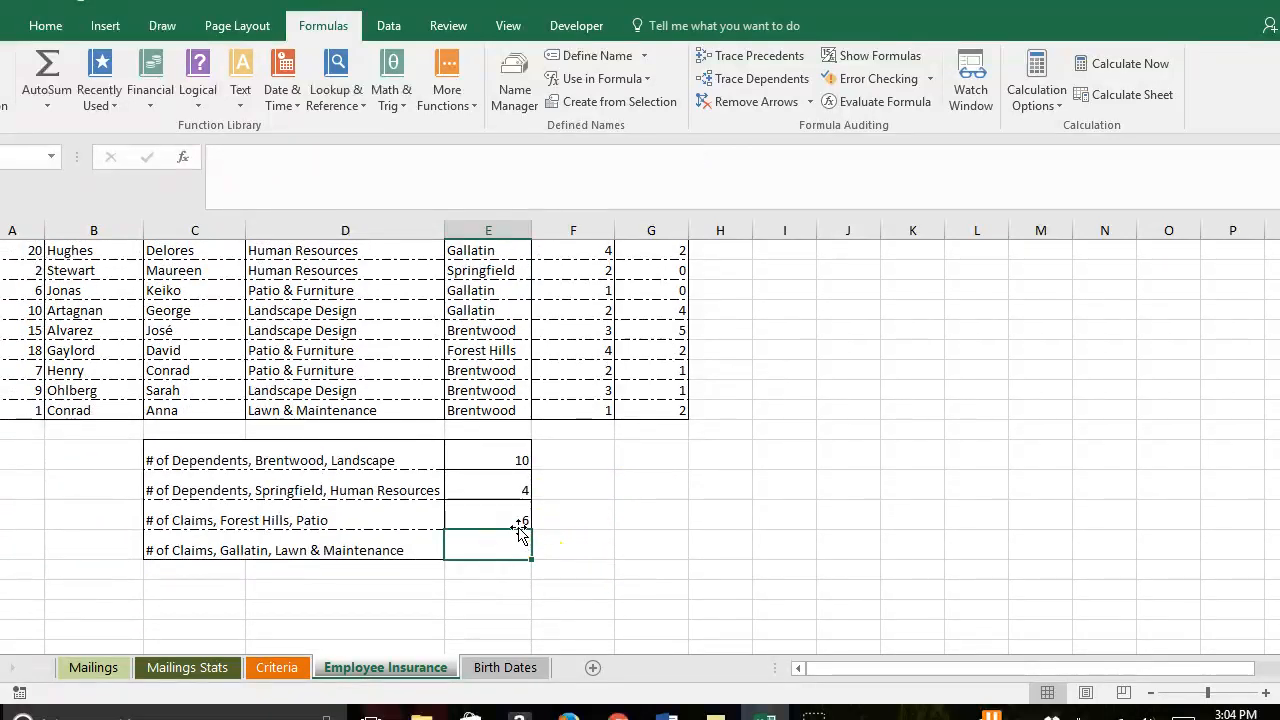
pyautogui.click(524, 520)
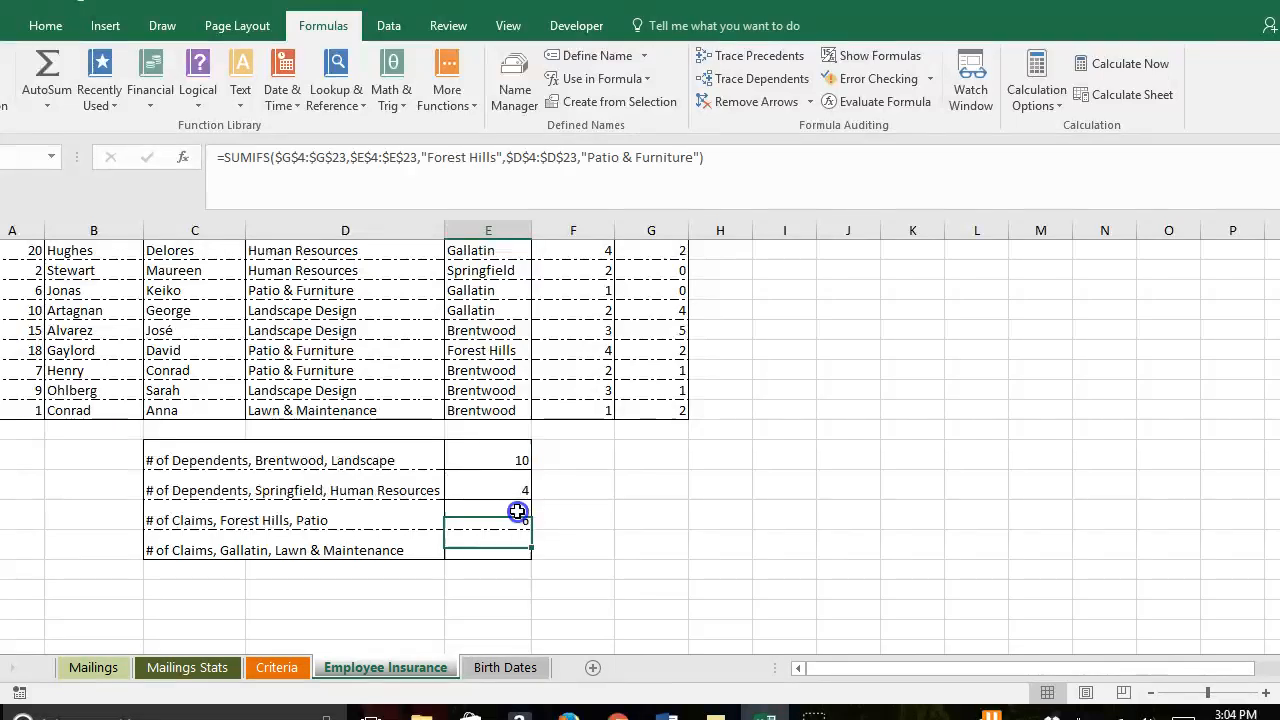
pyautogui.moveTo(531, 530); pyautogui.dragTo(503, 540)
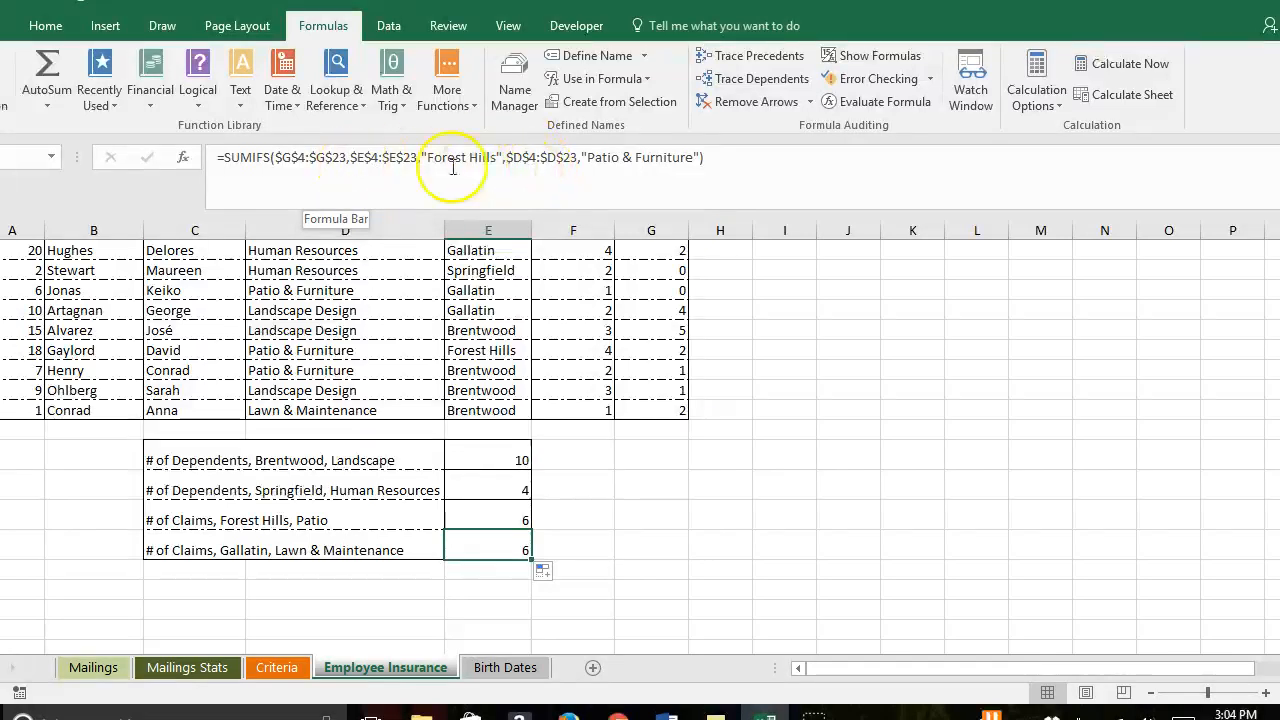
# Change the copied formula's criteria to "Gallatin" and "Lawn & Maintenance".
pyautogui.moveTo(497, 157); pyautogui.dragTo(428, 166)
pyautogui.write('Gallat')
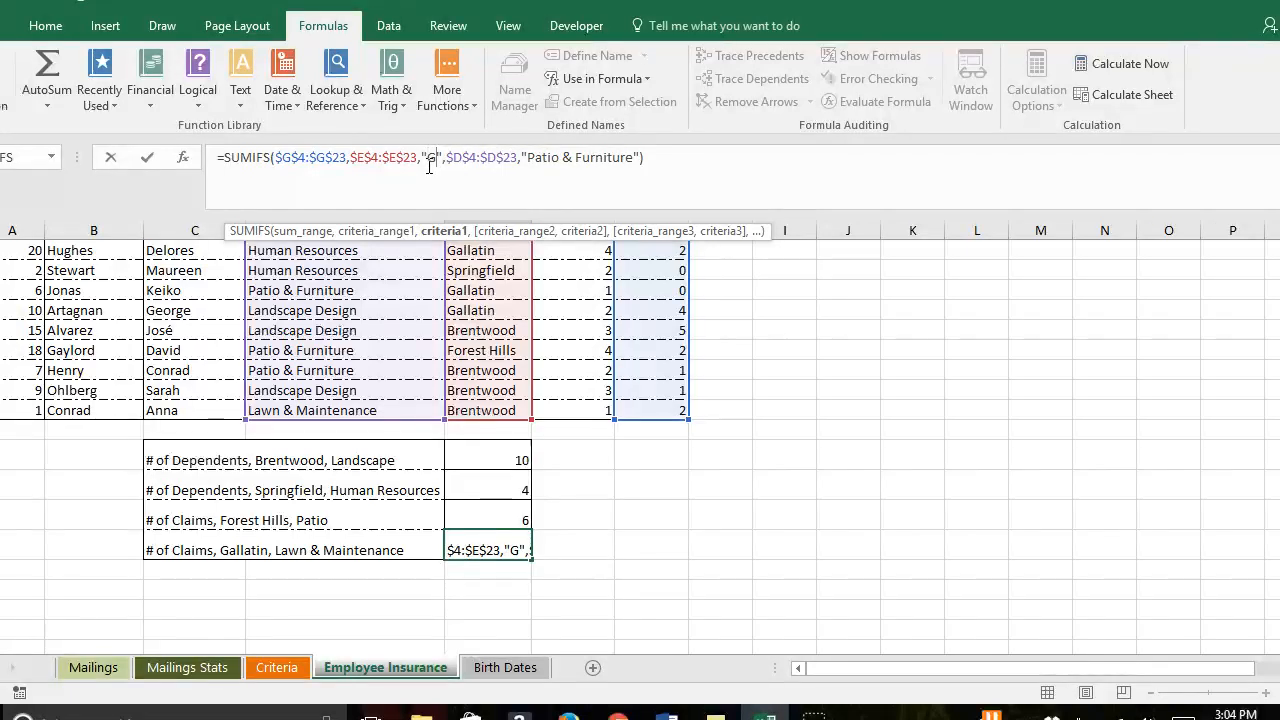
pyautogui.write('in')
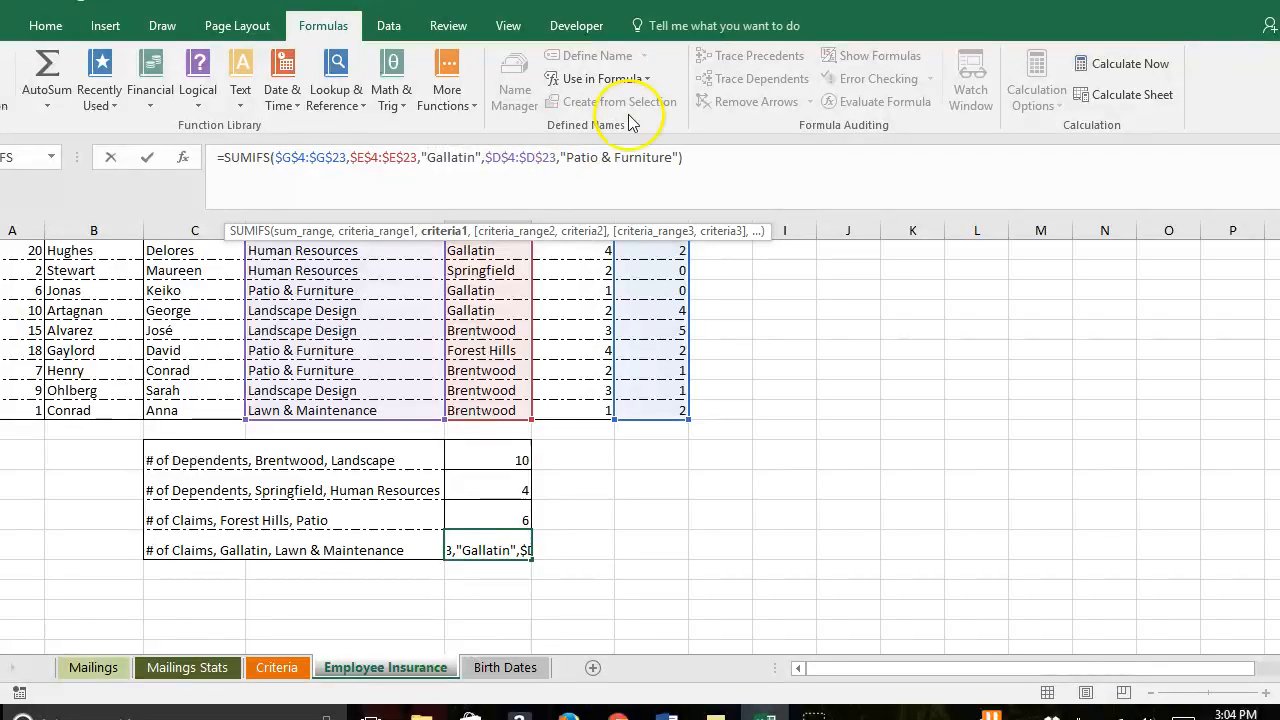
pyautogui.moveTo(578, 162); pyautogui.dragTo(565, 160)
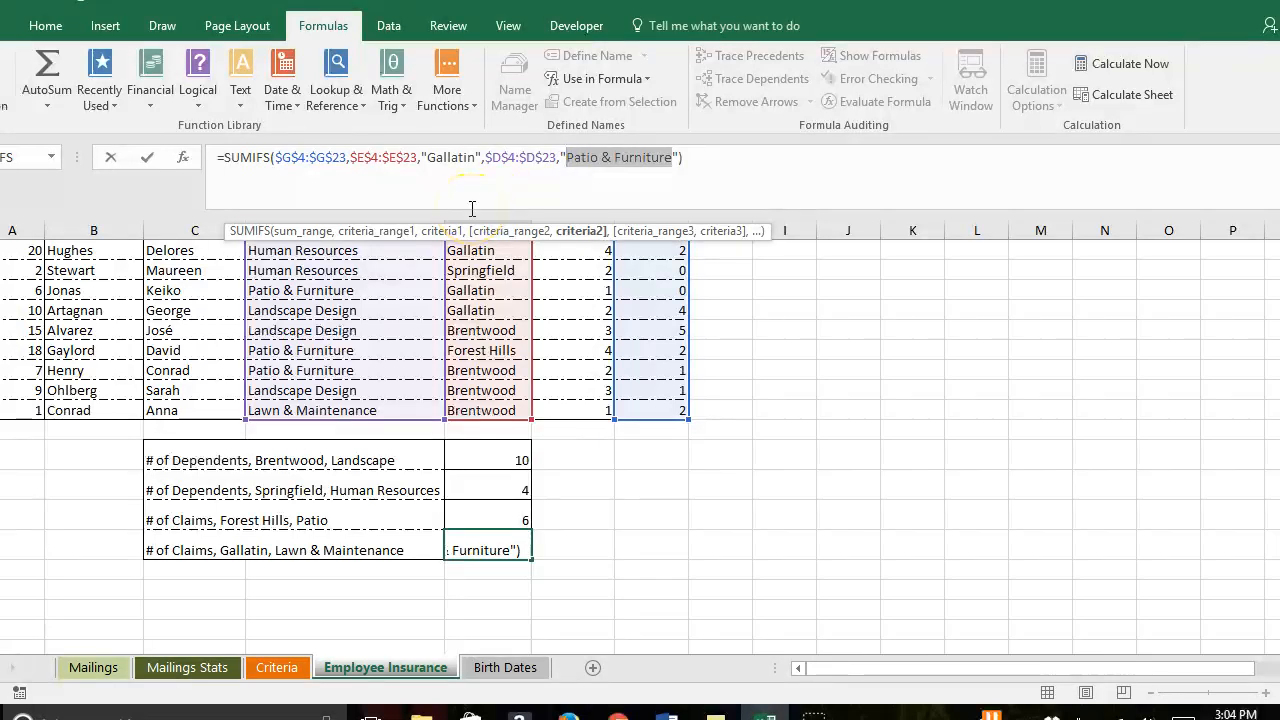
pyautogui.write('Lawn &')
pyautogui.hotkey('shift', 'space')
pyautogui.write('M')
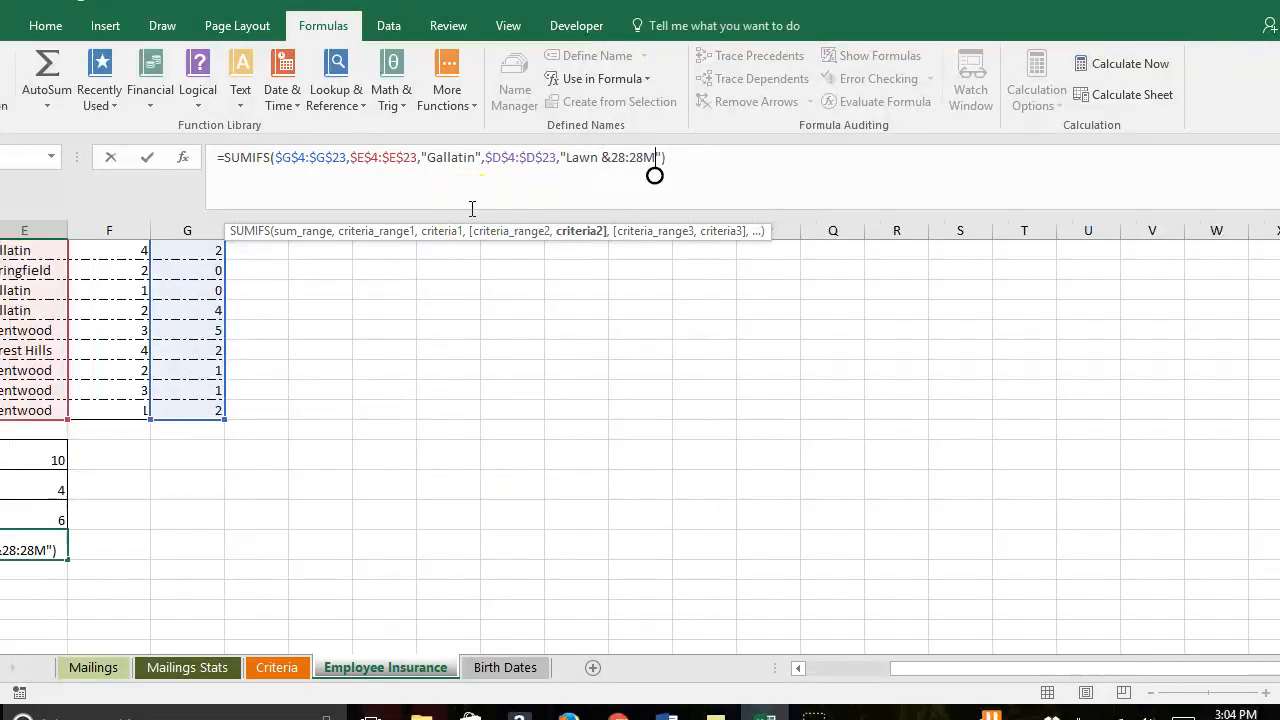
pyautogui.press('BackSpace')
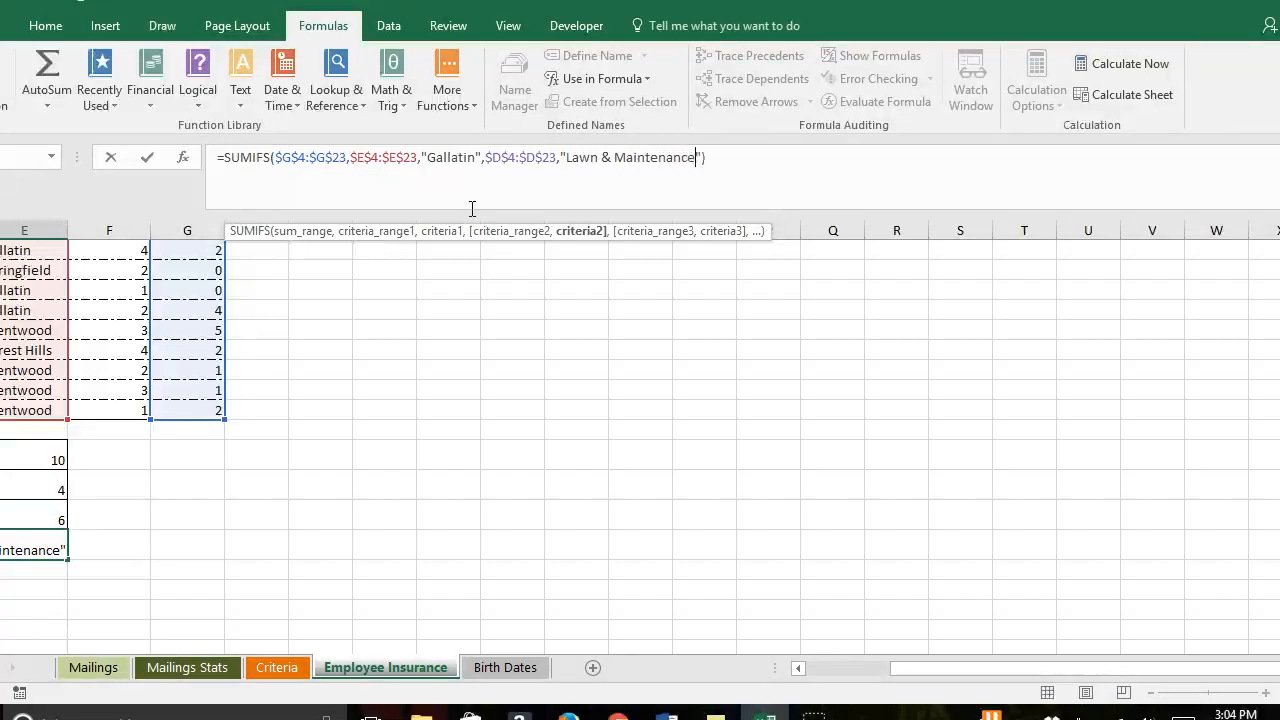
pyautogui.write('Maintenance')
pyautogui.press('Return')
pyautogui.moveTo(950, 667); pyautogui.dragTo(810, 668)
pyautogui.click(503, 541)
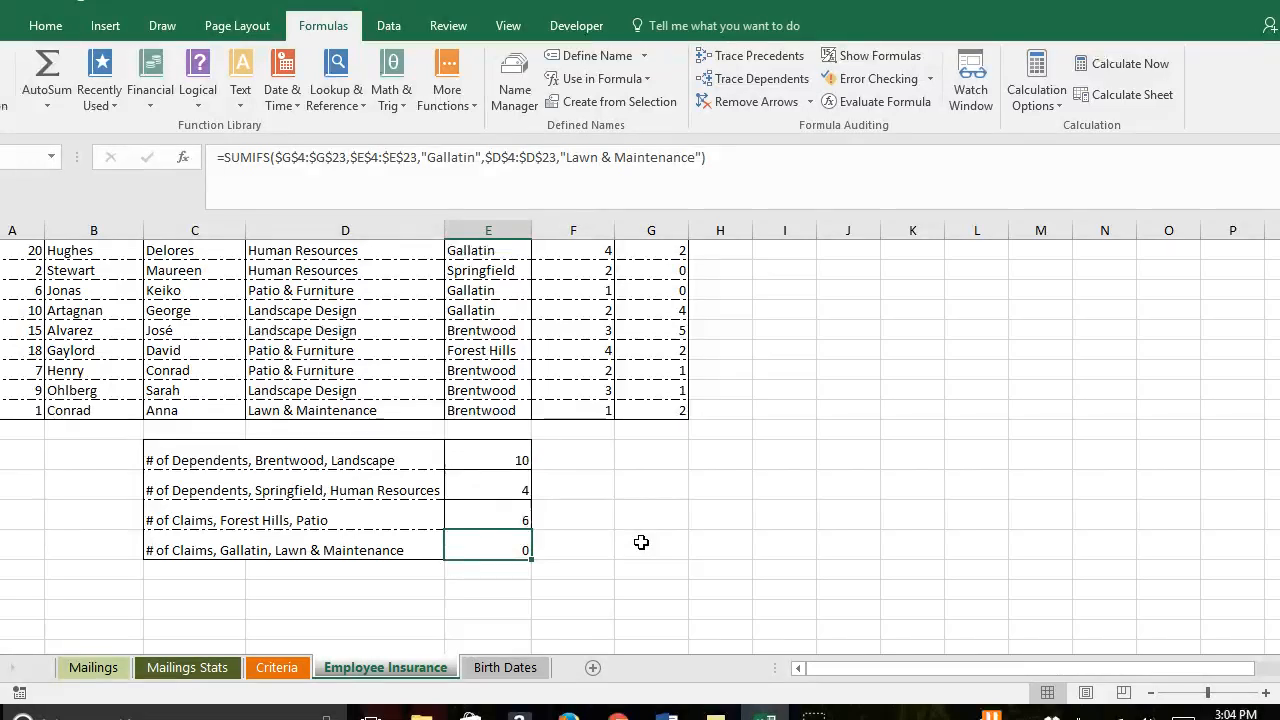
# On the Birth Dates sheet, cut the text dates under Date and paste them from G4 down, autofitting column G.
pyautogui.click(492, 672)
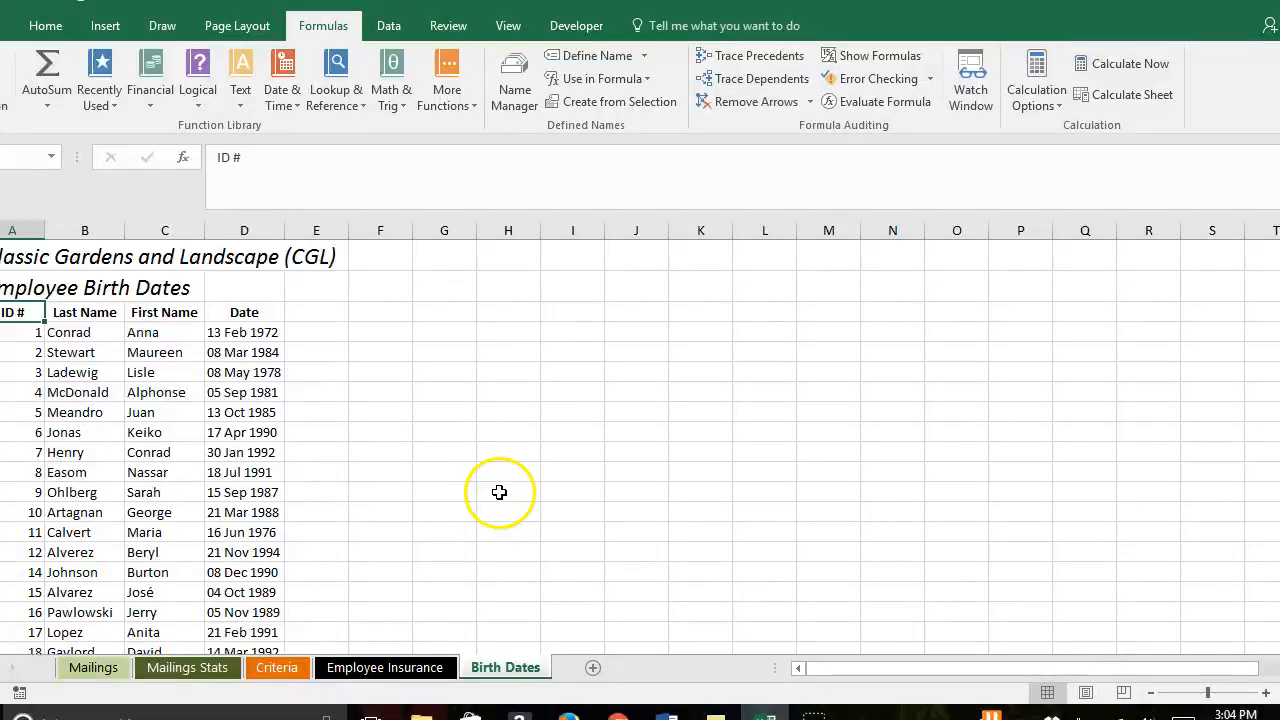
pyautogui.click(254, 332)
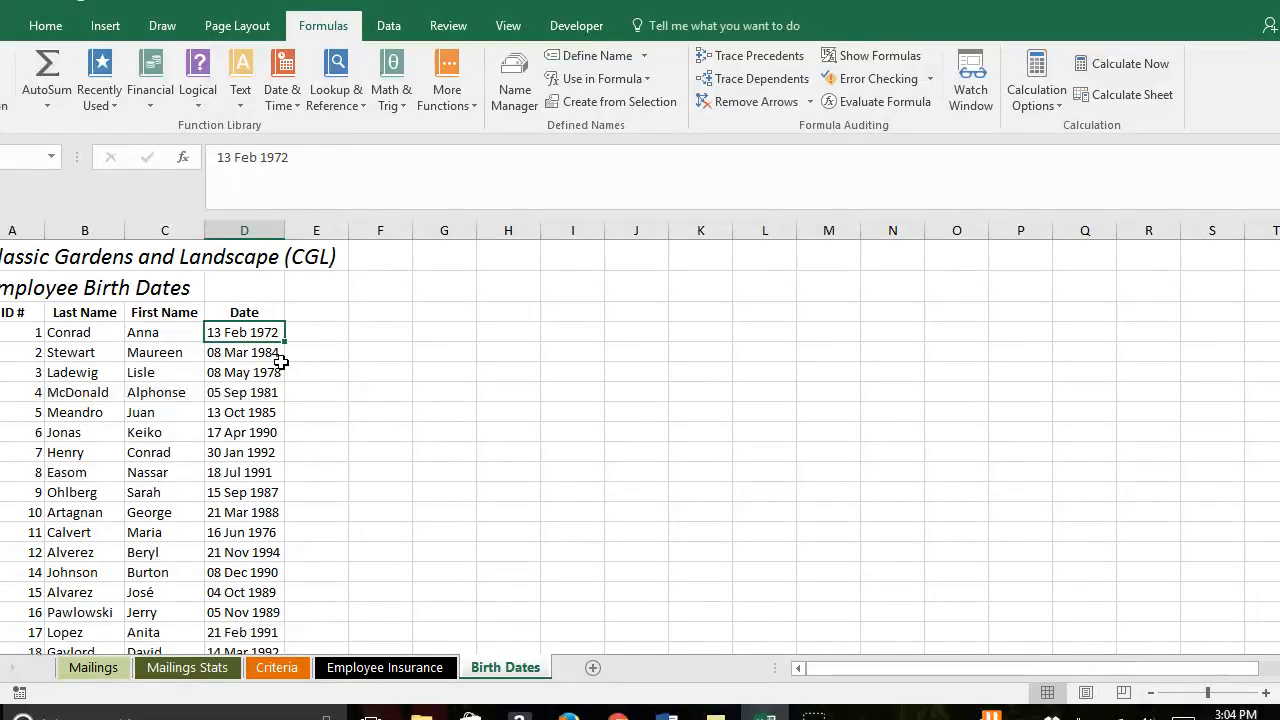
pyautogui.moveTo(242, 334); pyautogui.dragTo(253, 611)
pyautogui.rightClick(240, 396)
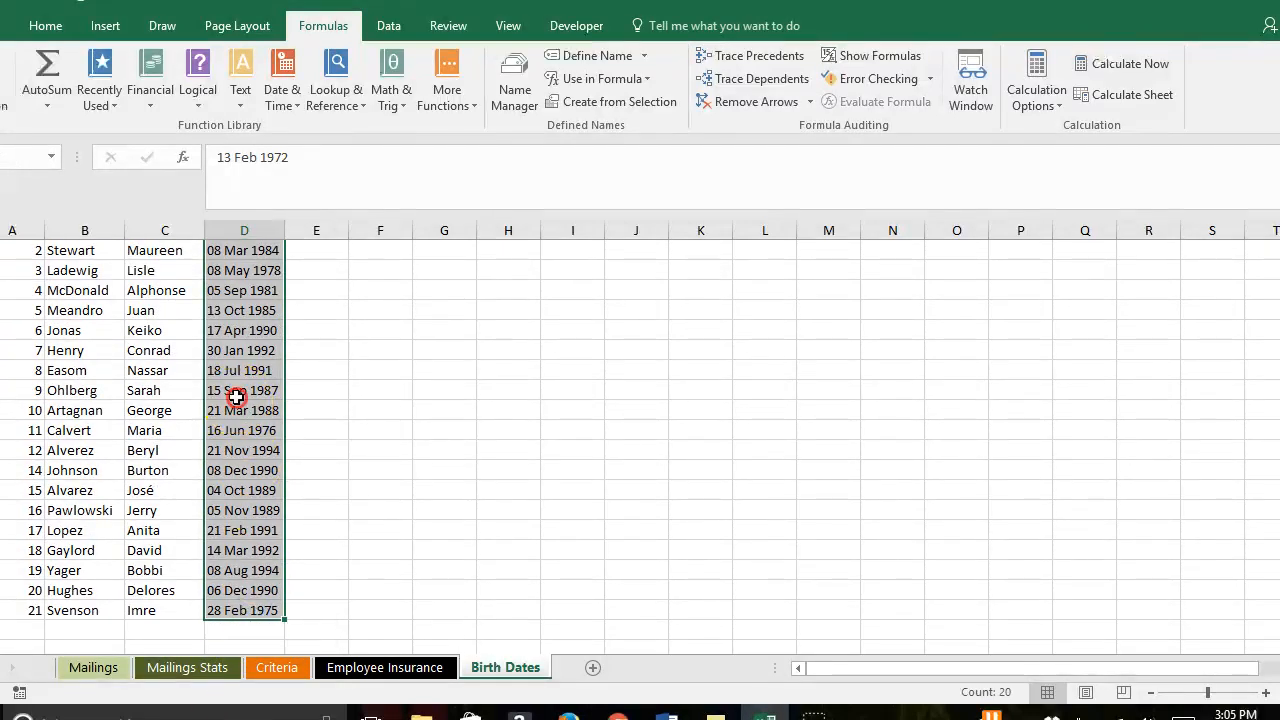
pyautogui.click(280, 289)
pyautogui.scroll(2, 417, 323)
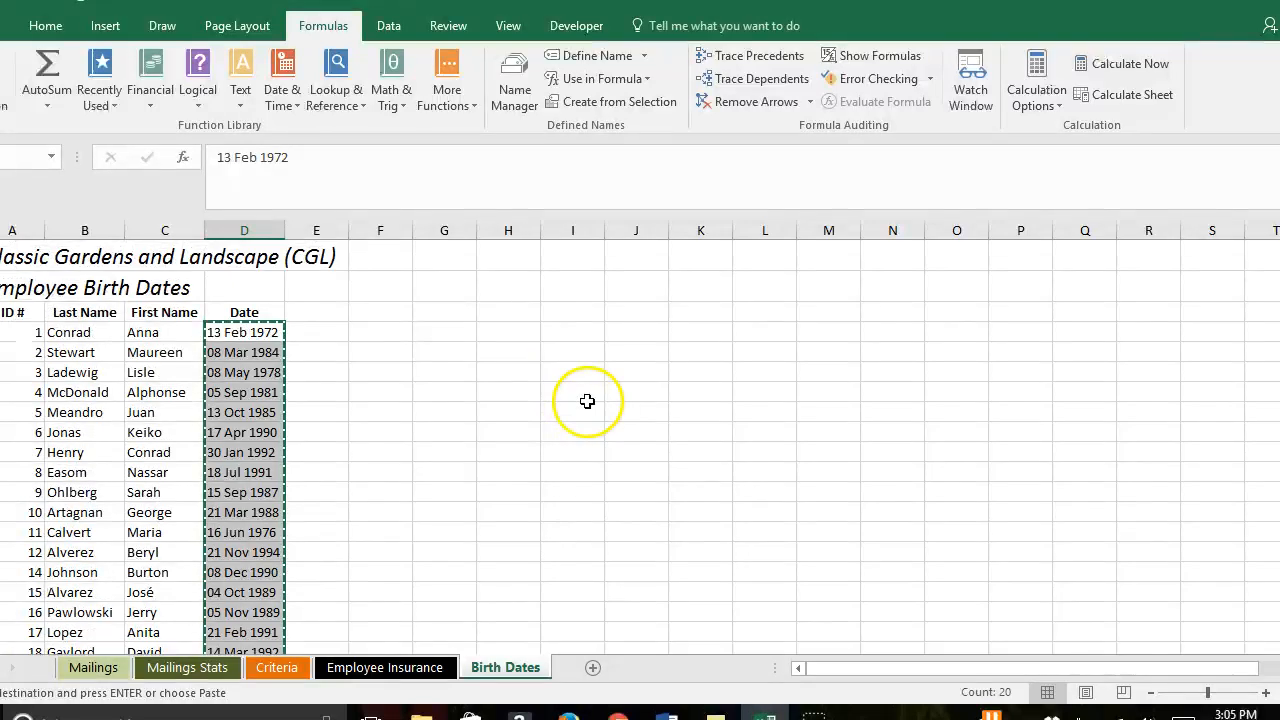
pyautogui.click(446, 329)
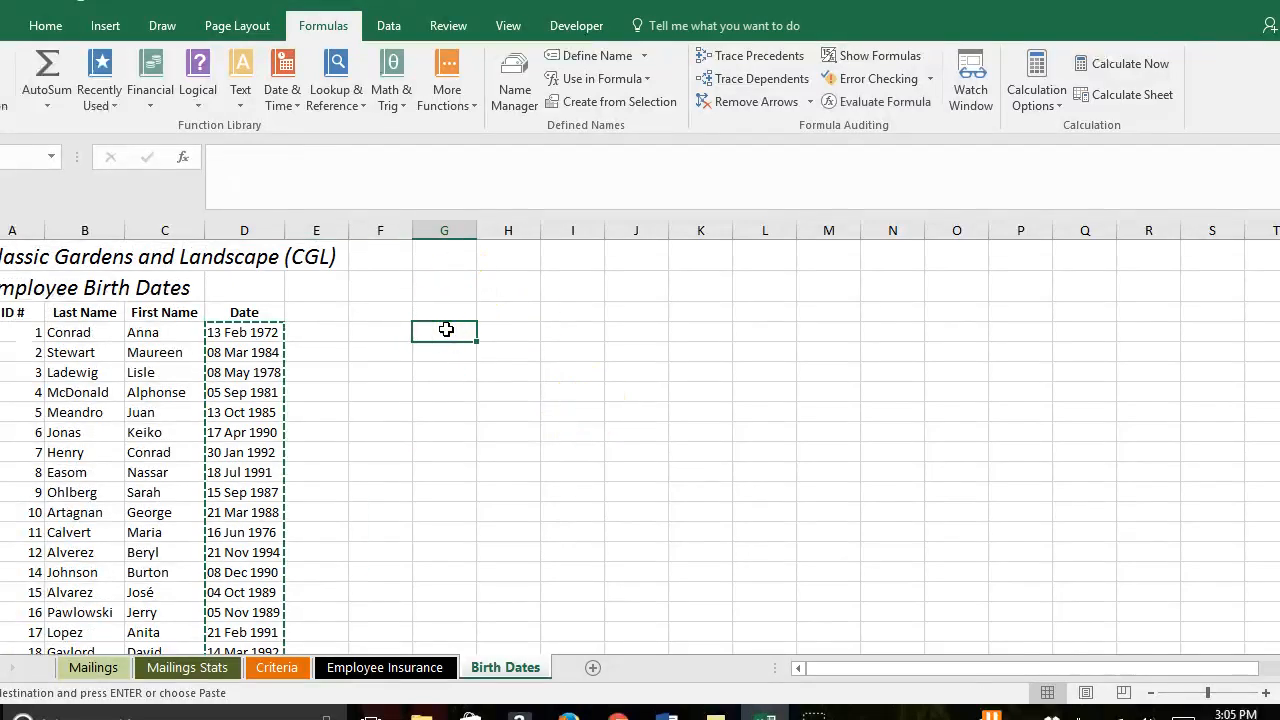
pyautogui.rightClick(446, 329)
pyautogui.click(488, 361)
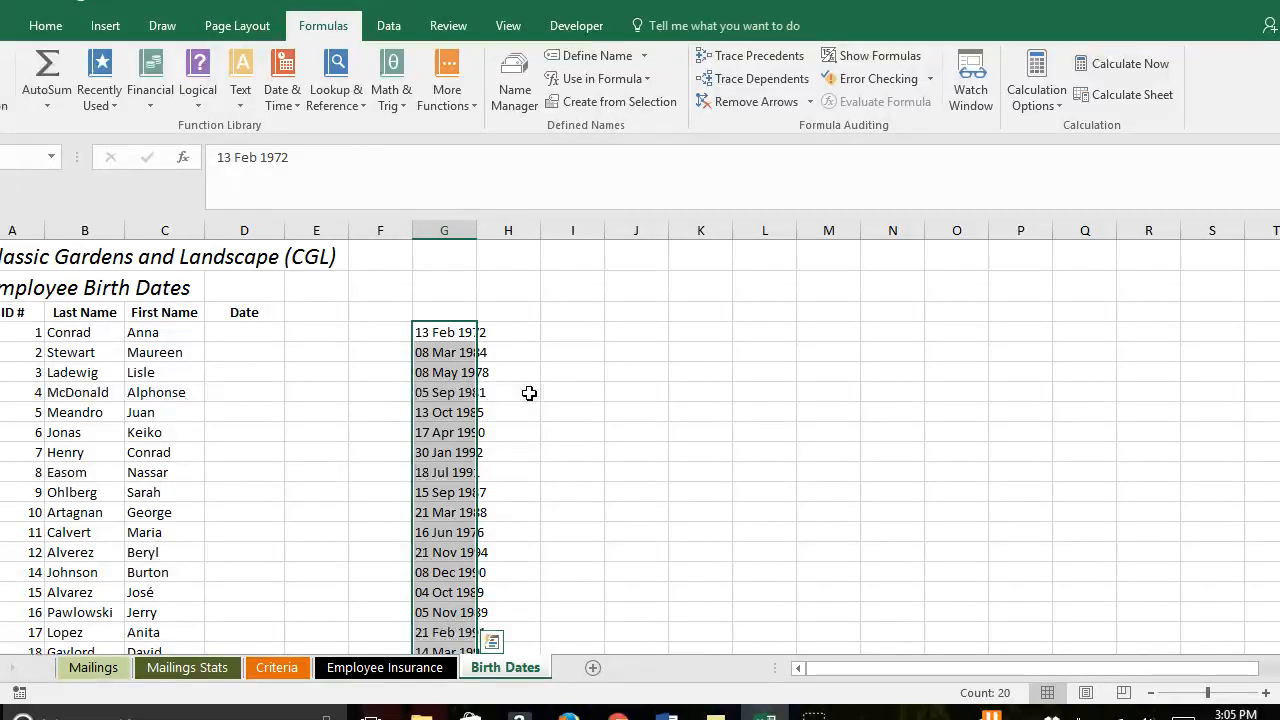
pyautogui.doubleClick(477, 230)
# Enter a DATEVALUE formula in H4 that converts the text date in G4.
pyautogui.click(524, 329)
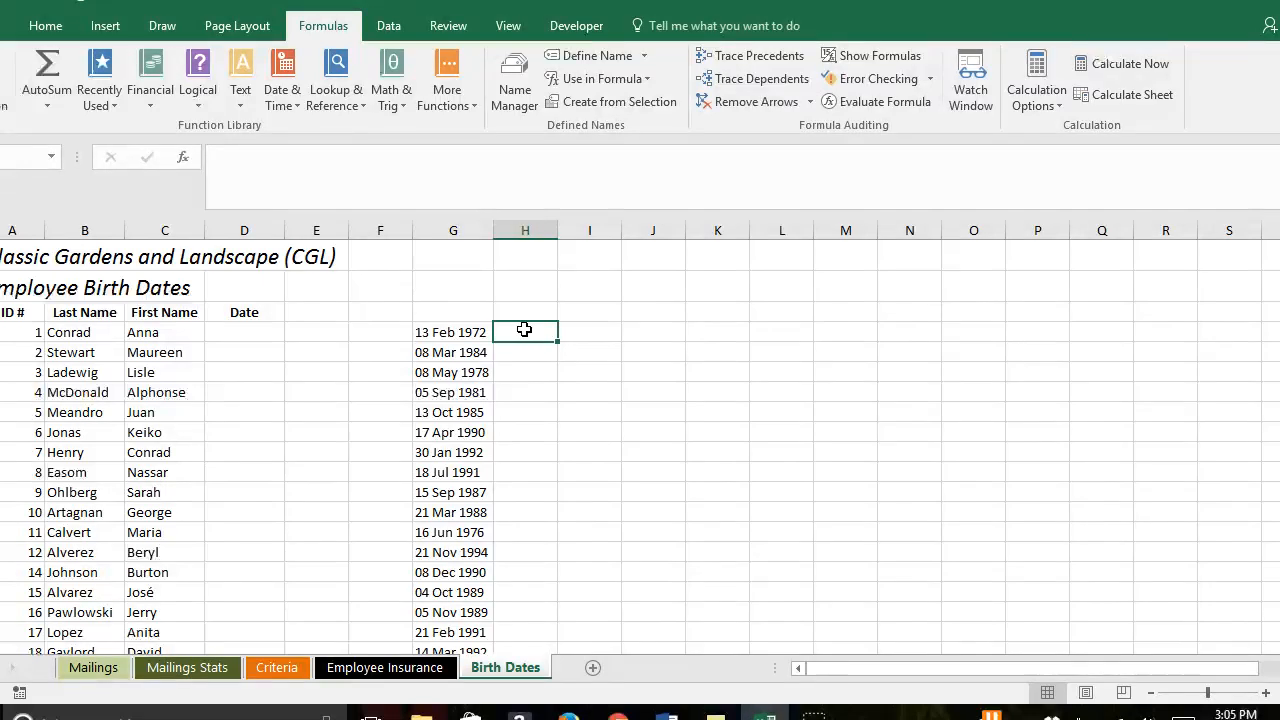
pyautogui.write('date=date')
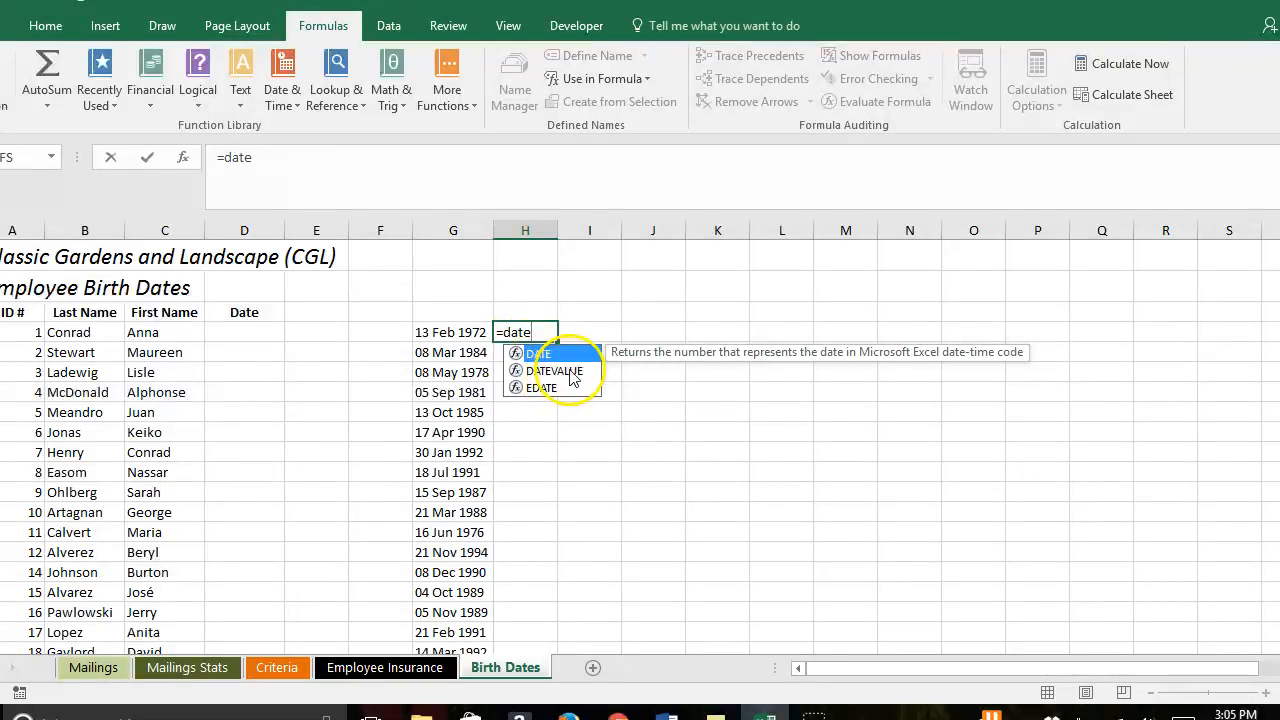
pyautogui.doubleClick(550, 370)
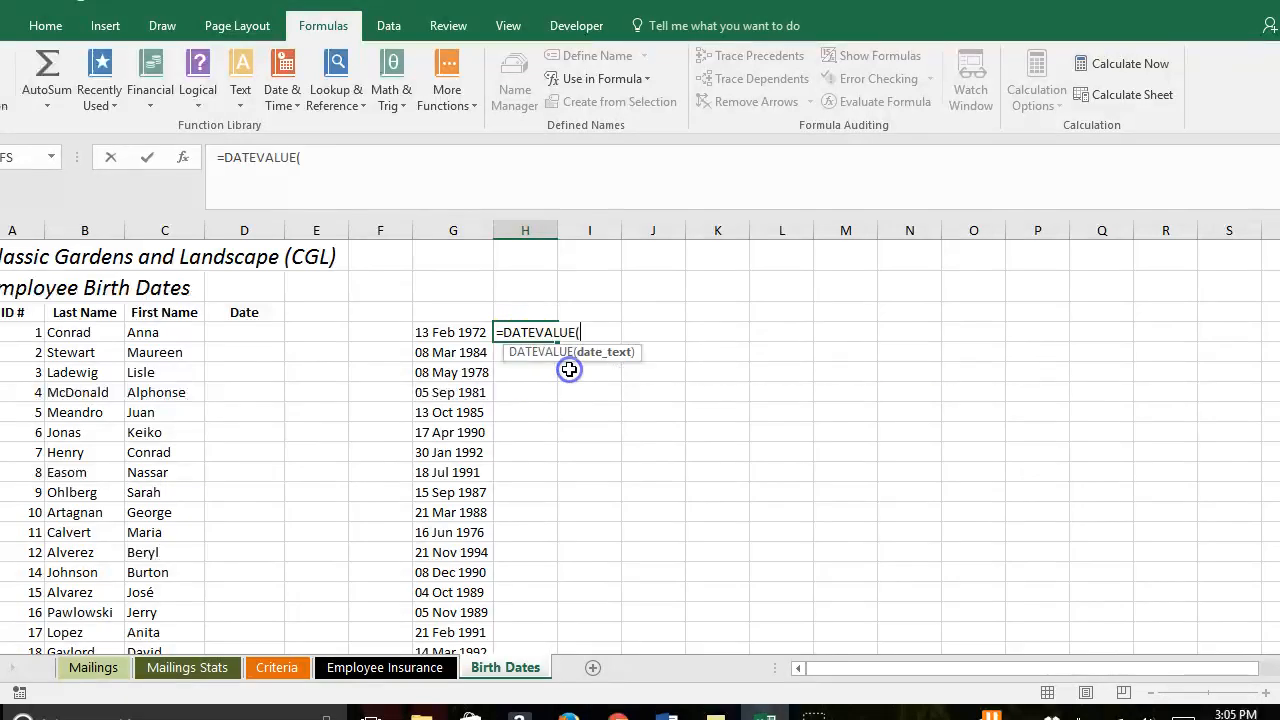
pyautogui.click(457, 334)
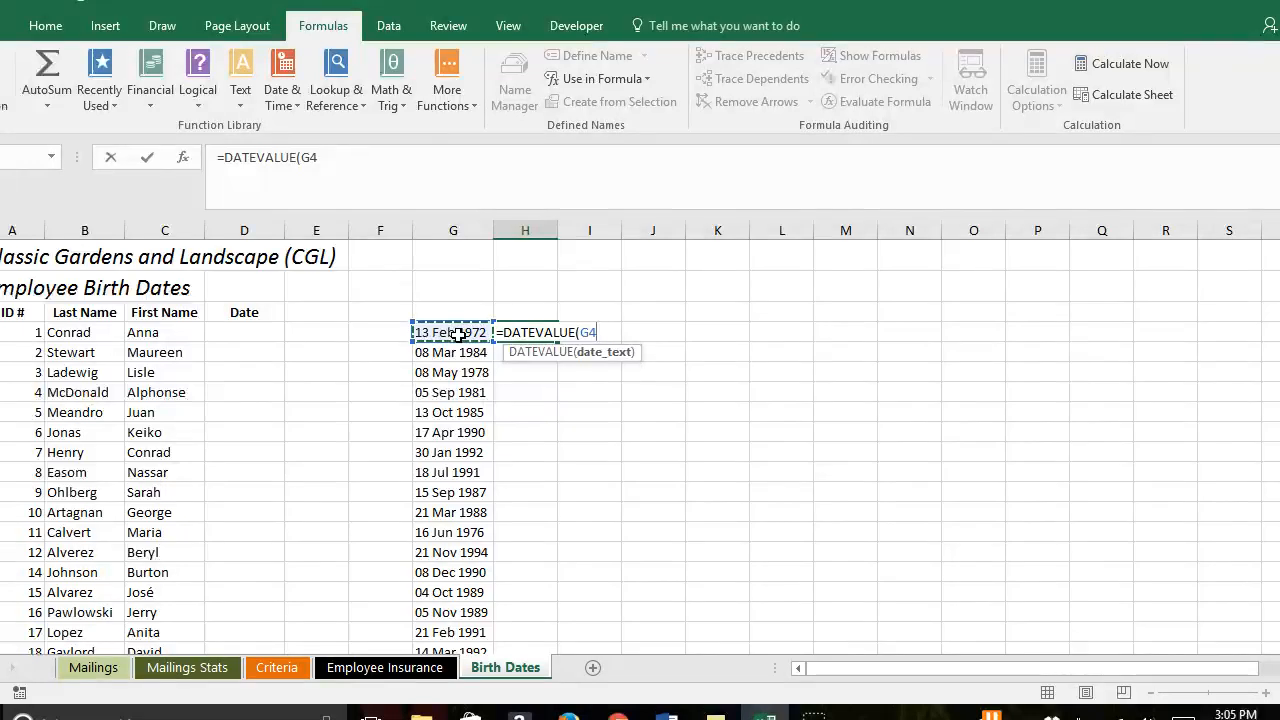
pyautogui.press('Return')
# Fill the H4 DATEVALUE formula down column H for all the employee dates.
pyautogui.click(518, 332)
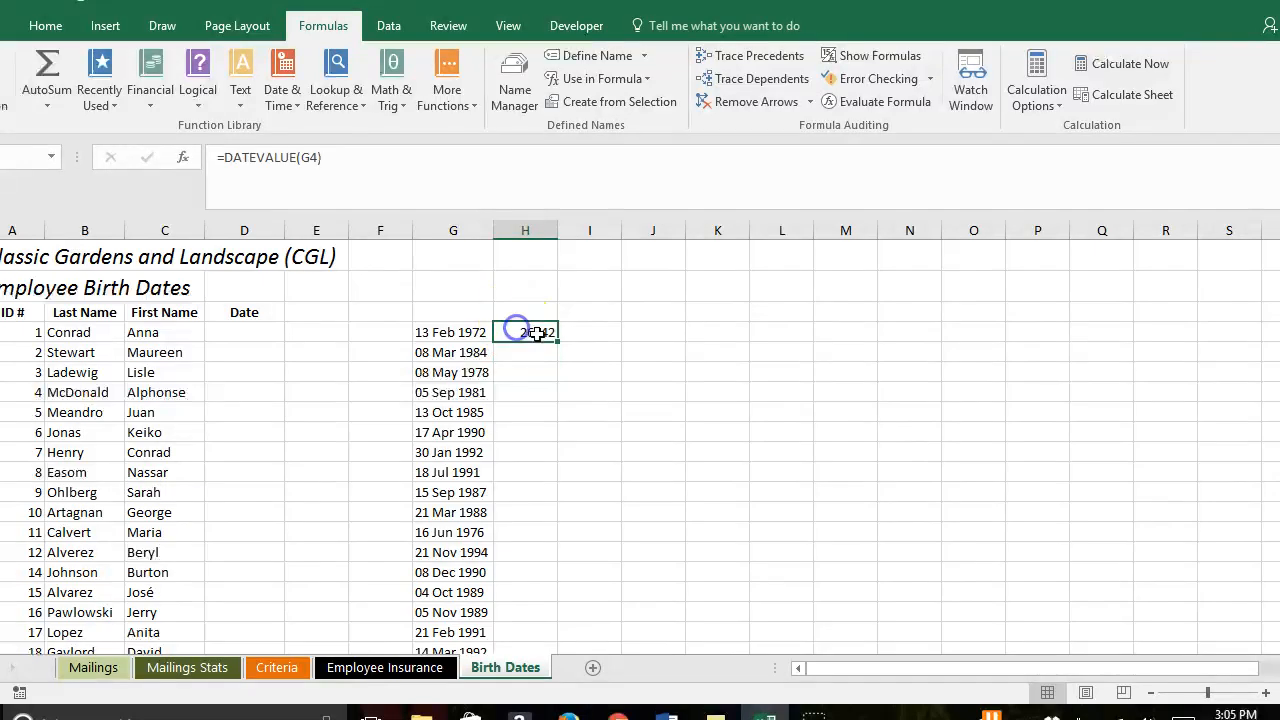
pyautogui.doubleClick(559, 341)
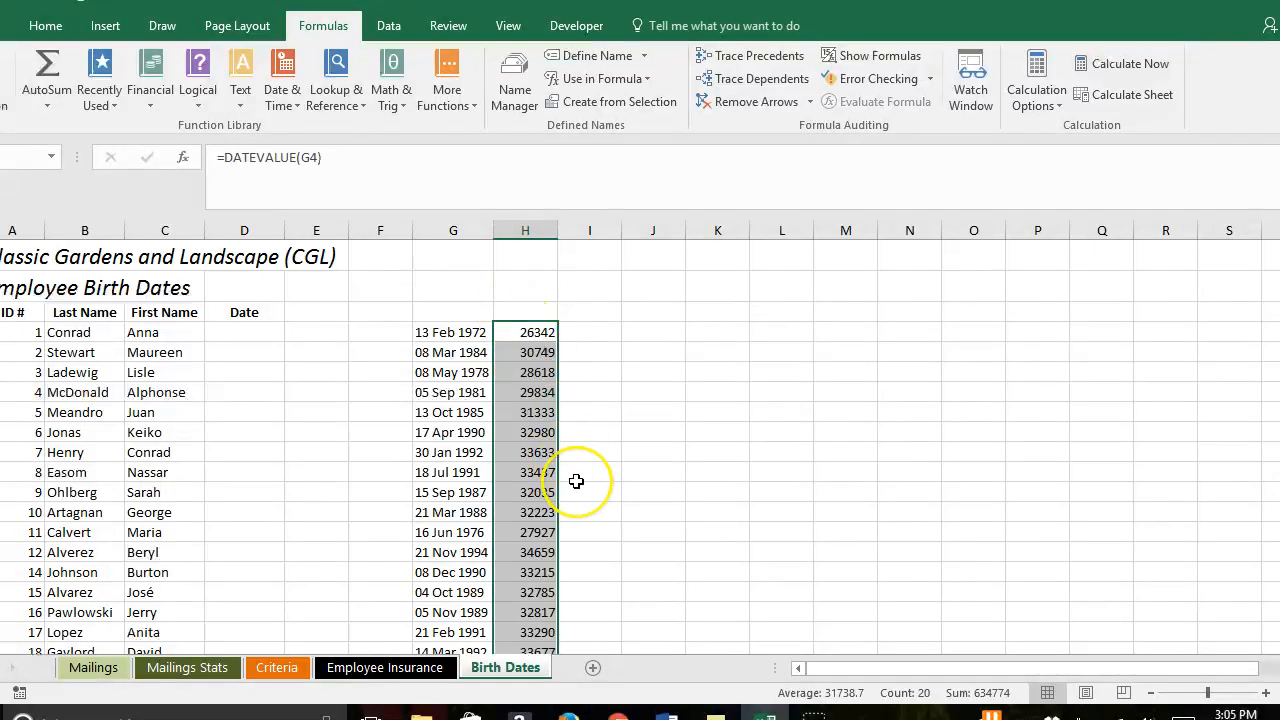
pyautogui.scroll(-3, 574, 480)
pyautogui.scroll(3, 576, 481)
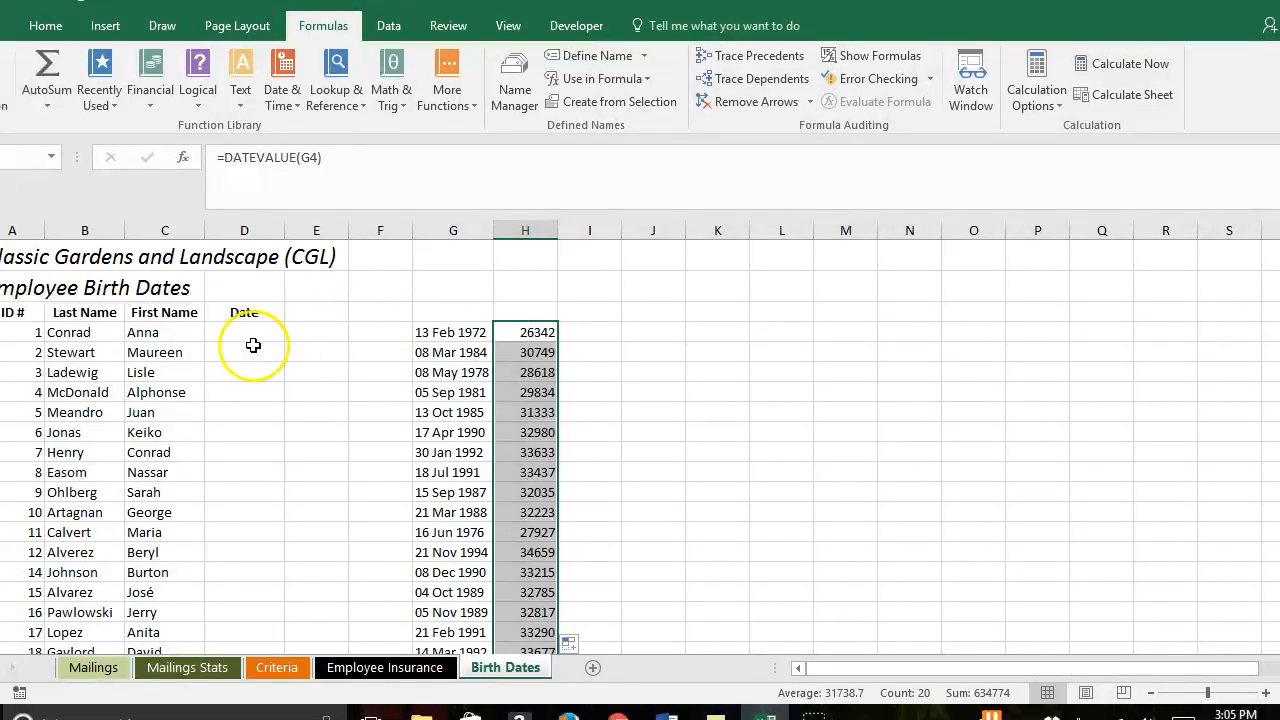
# Copy the DATEVALUE results in column H and paste them as values into the Date column from D4 down.
pyautogui.rightClick(549, 324)
pyautogui.click(593, 308)
pyautogui.click(265, 334)
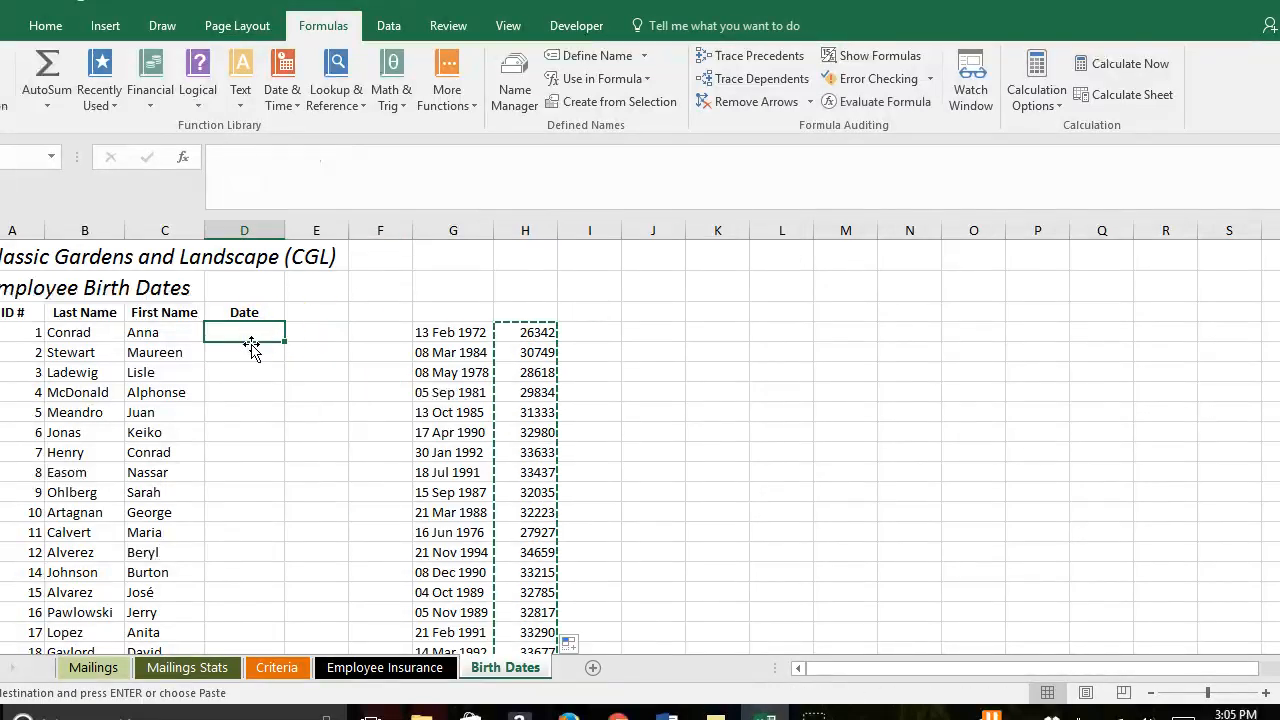
pyautogui.click(45, 25)
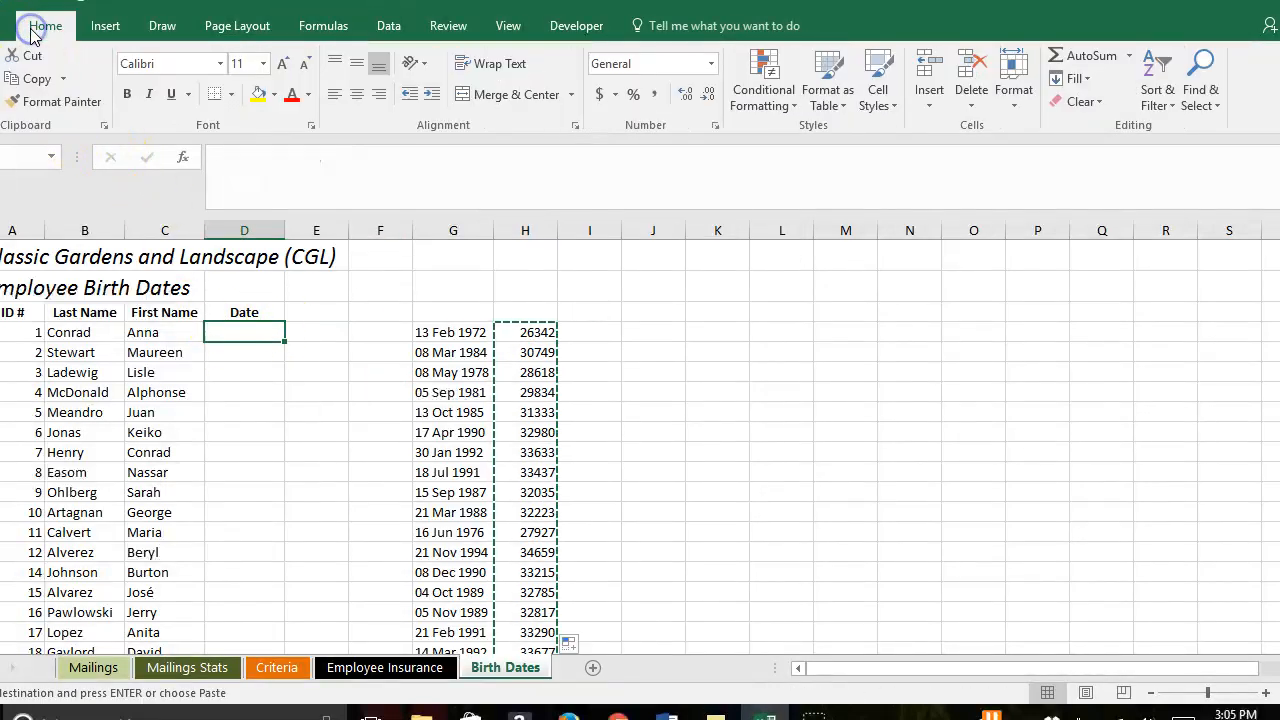
pyautogui.click(2, 102)
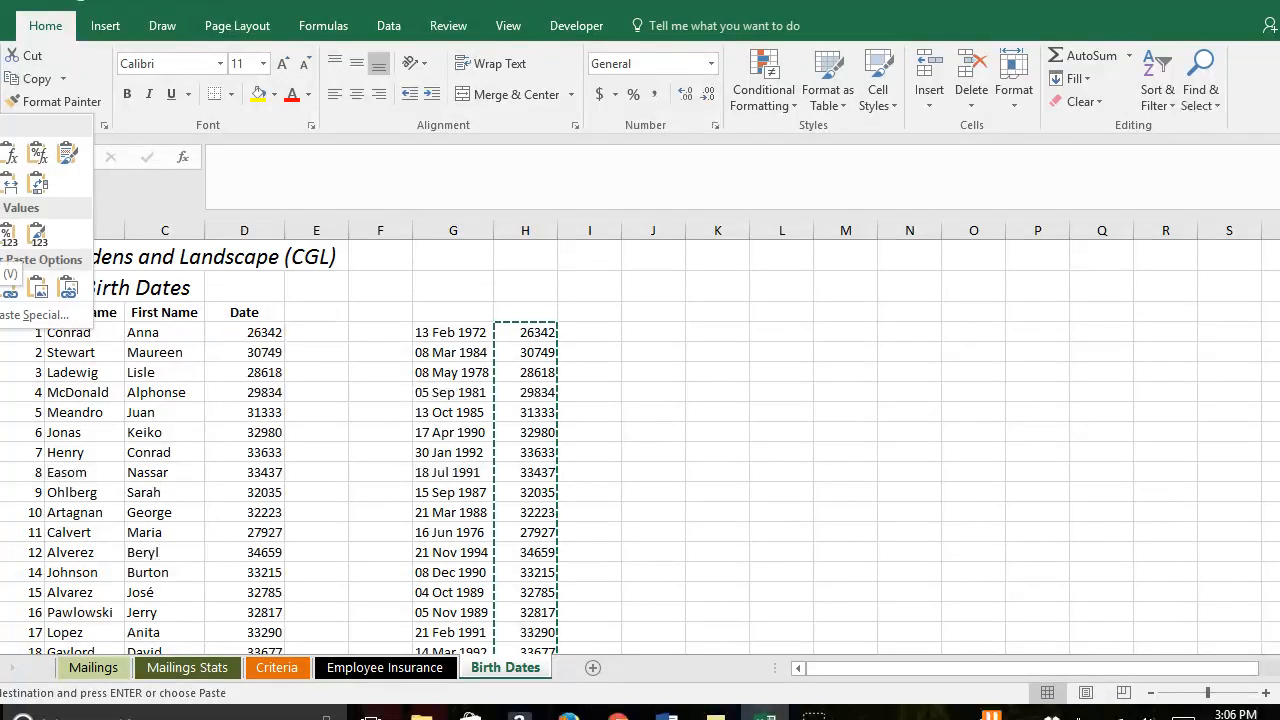
pyautogui.click(9, 237)
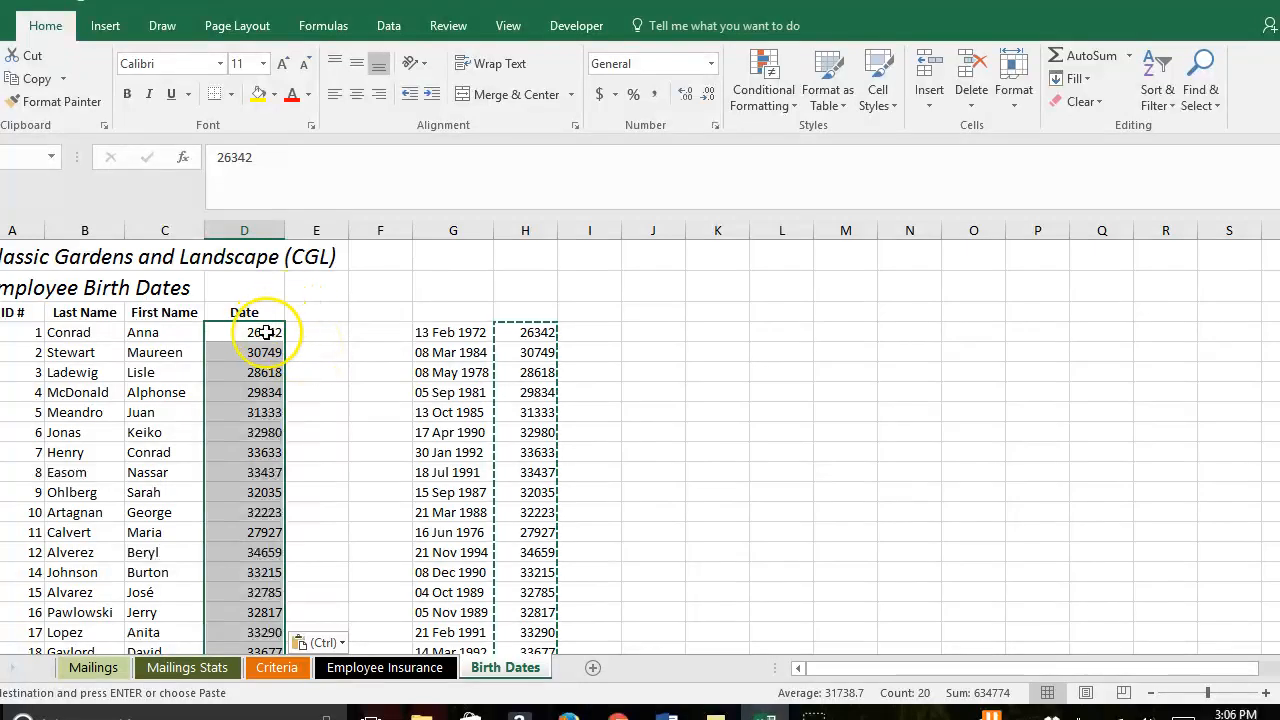
# Apply the Short Date number format to the pasted values in the Date column.
pyautogui.click(711, 63)
pyautogui.click(690, 275)
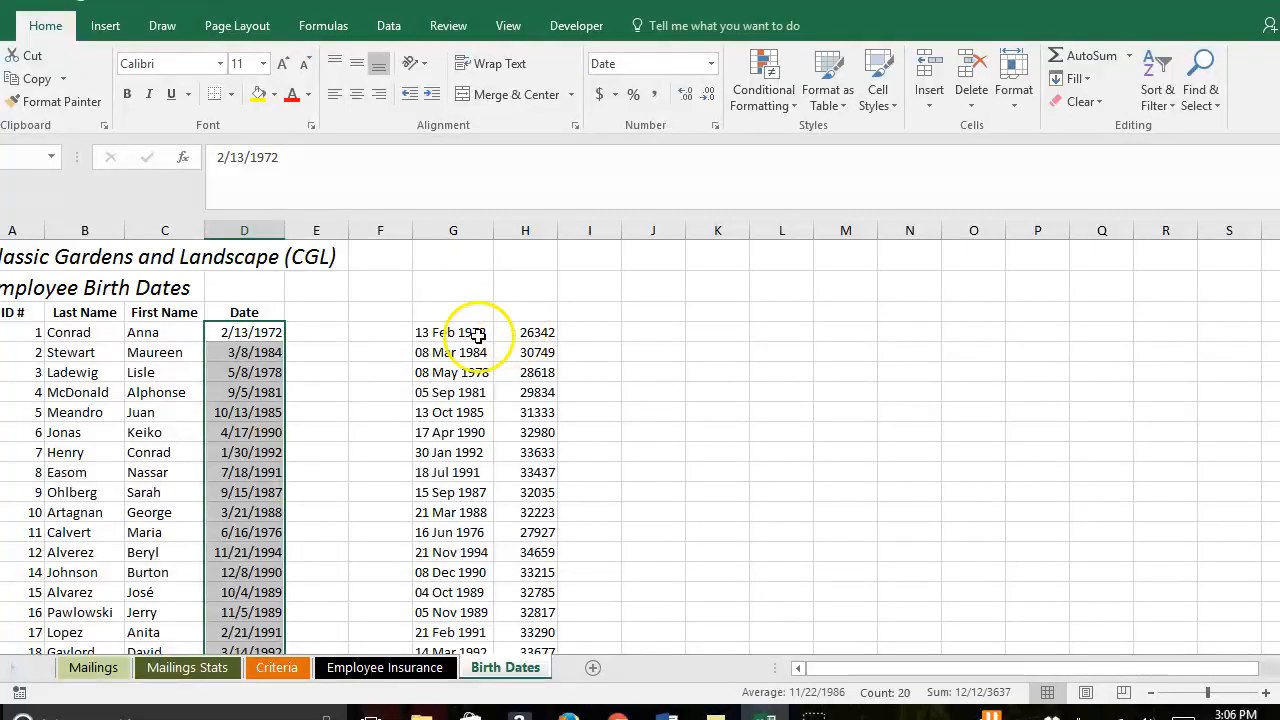
pyautogui.click(312, 332)
pyautogui.click(251, 332)
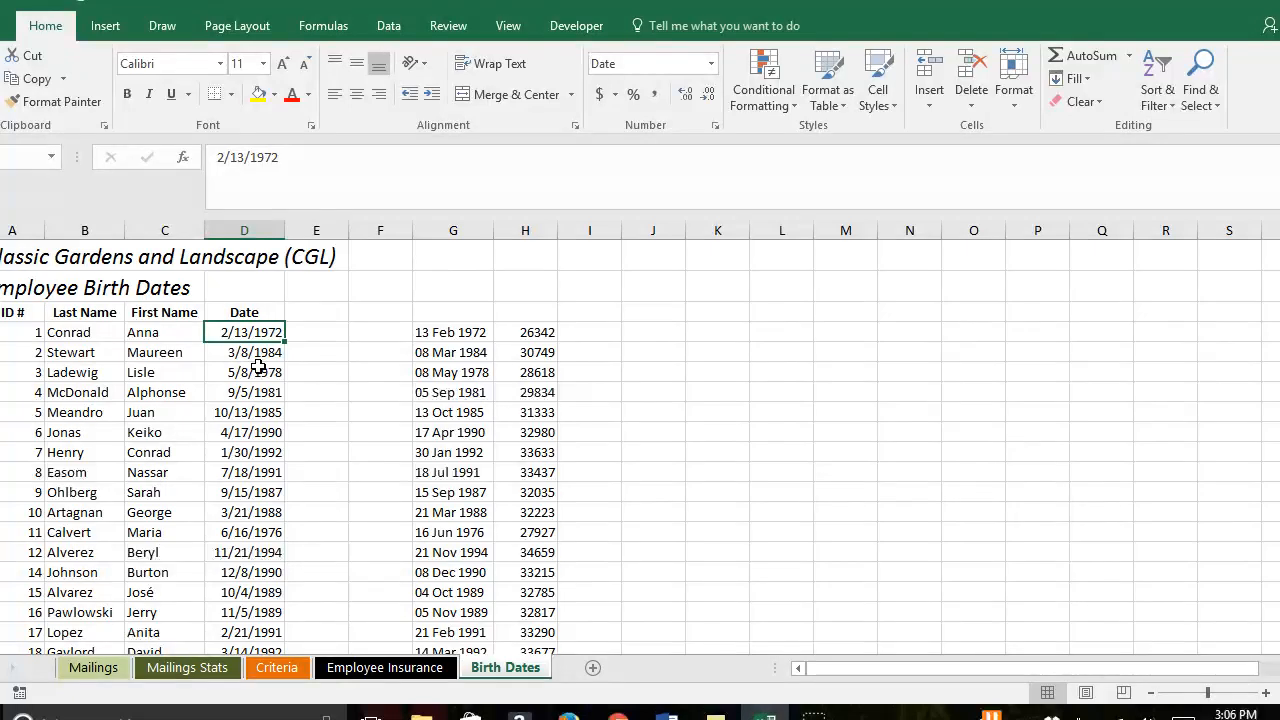
# Hide helper columns G and H, which hold the text dates and the DATEVALUE results.
pyautogui.moveTo(451, 231); pyautogui.dragTo(530, 225)
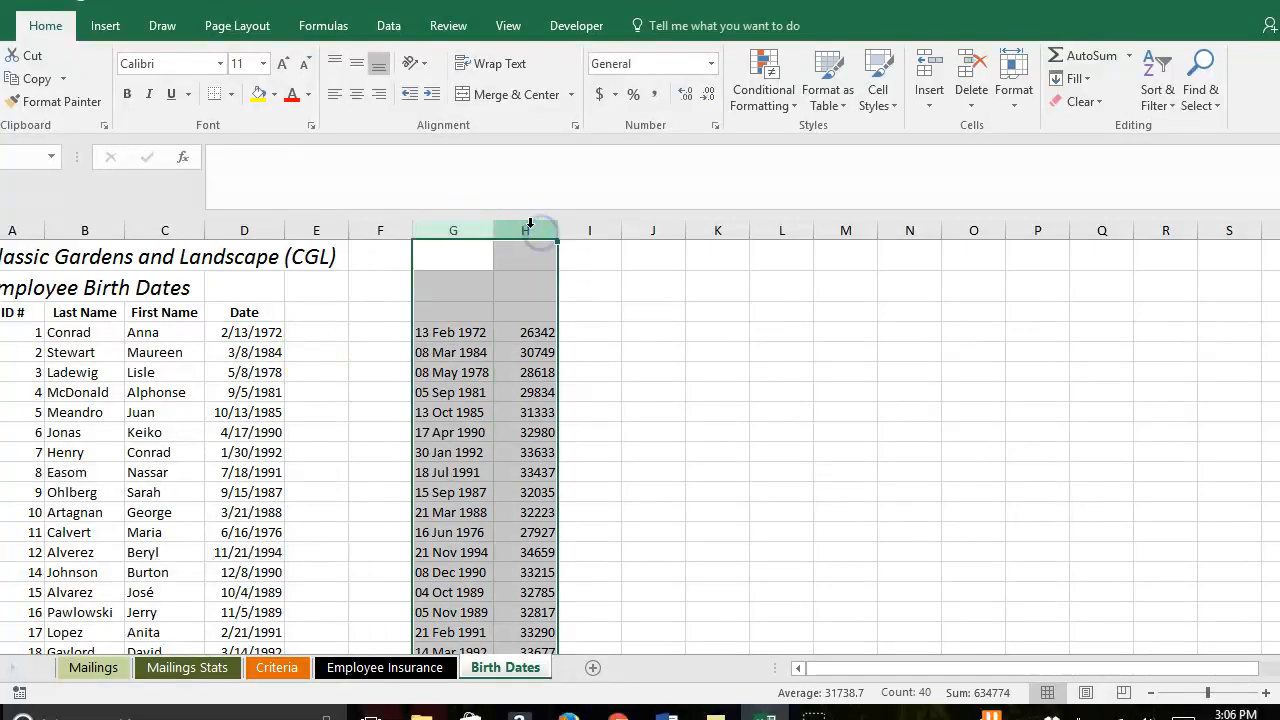
pyautogui.rightClick(530, 226)
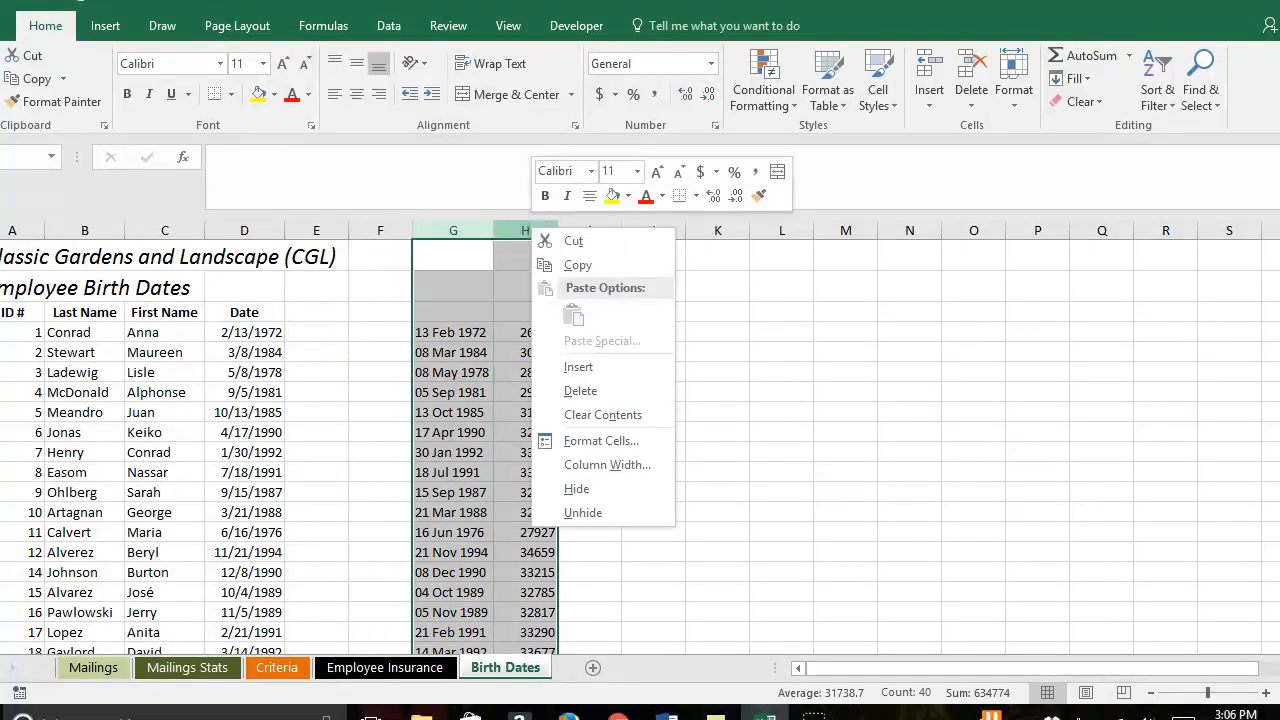
pyautogui.click(576, 490)
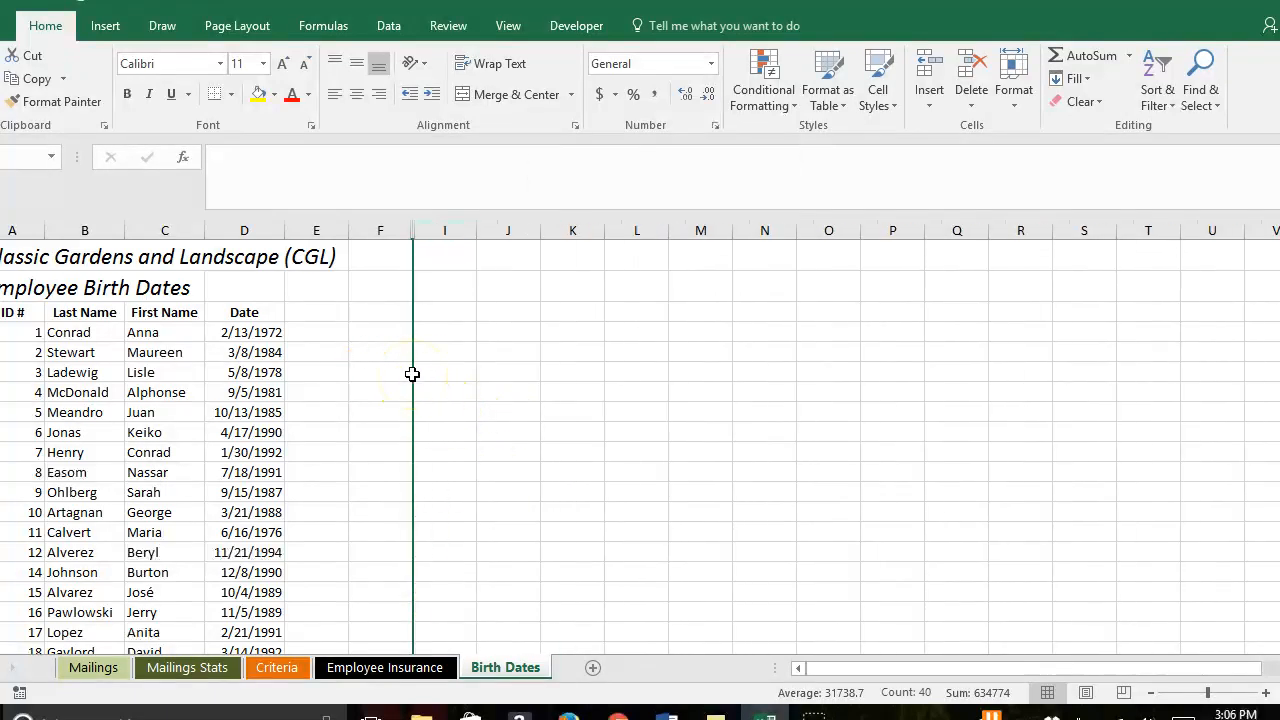
# Apply All Borders to the employee birth date table, from the ID # header through the last date.
pyautogui.moveTo(24, 312); pyautogui.dragTo(274, 617)
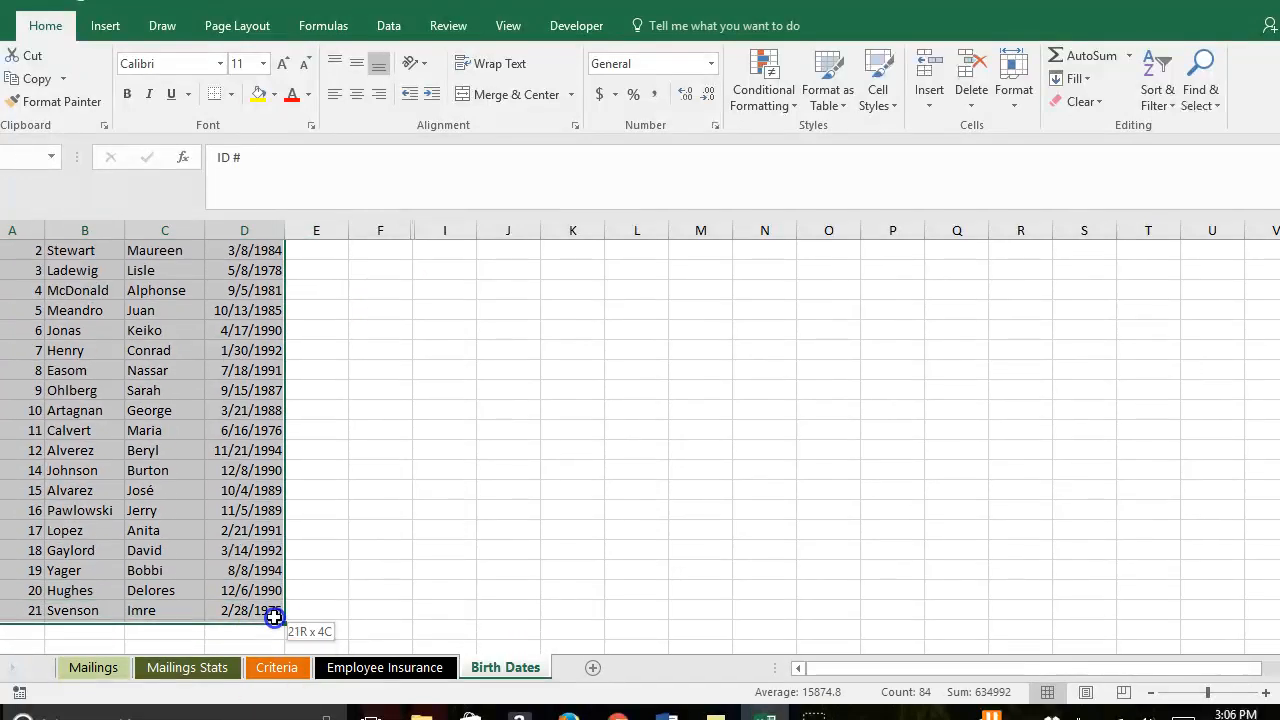
pyautogui.click(233, 94)
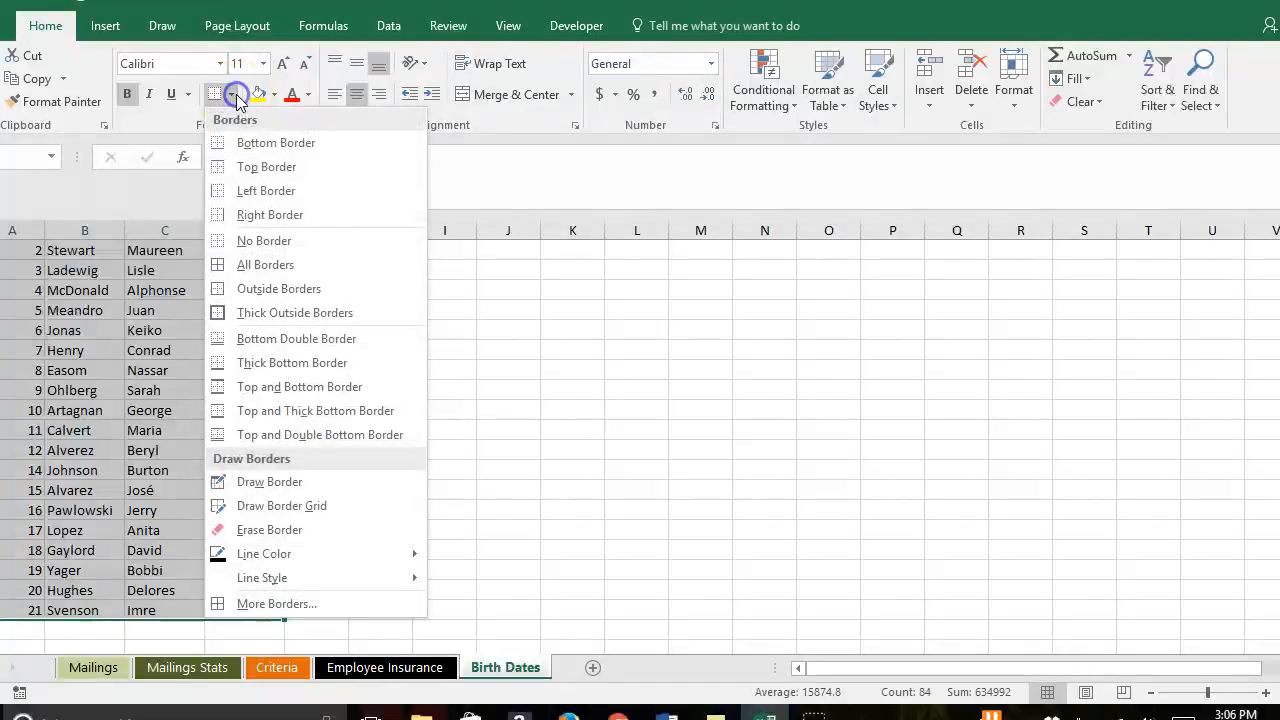
pyautogui.click(265, 264)
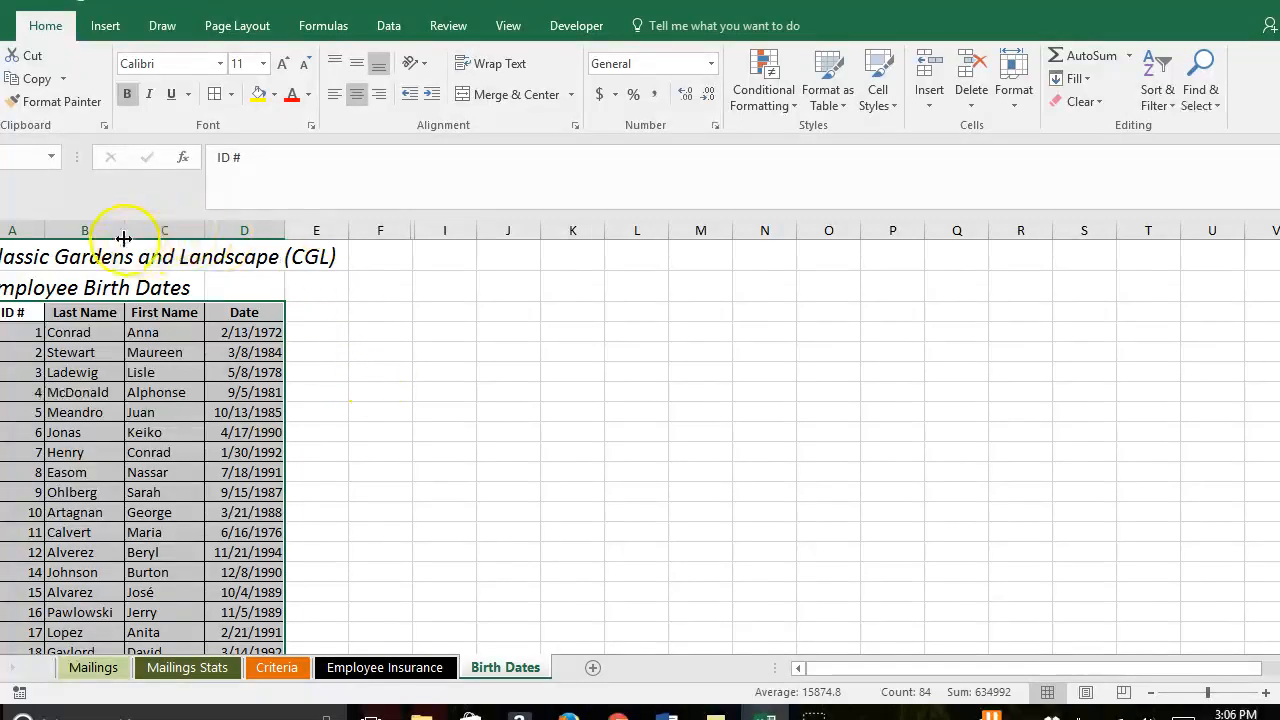
# Widen the Last Name, First Name and Date columns (B through D) to one shared column width.
pyautogui.moveTo(103, 229); pyautogui.dragTo(237, 220)
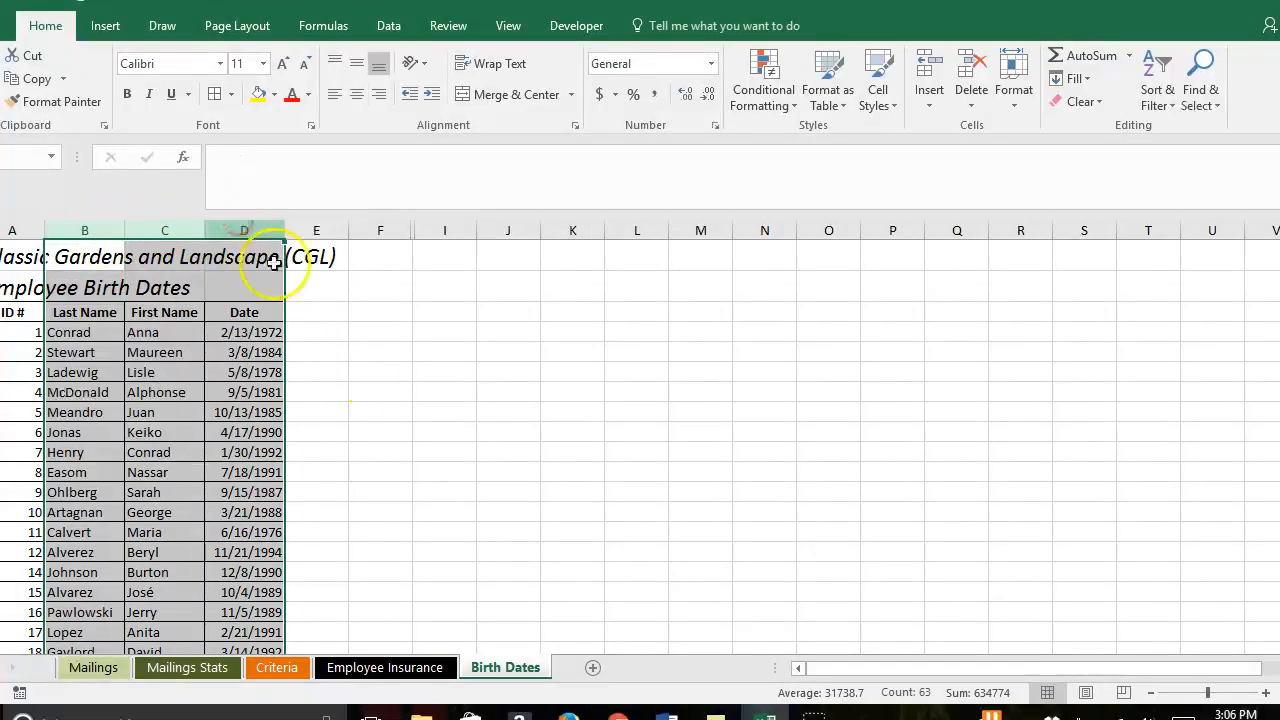
pyautogui.rightClick(245, 231)
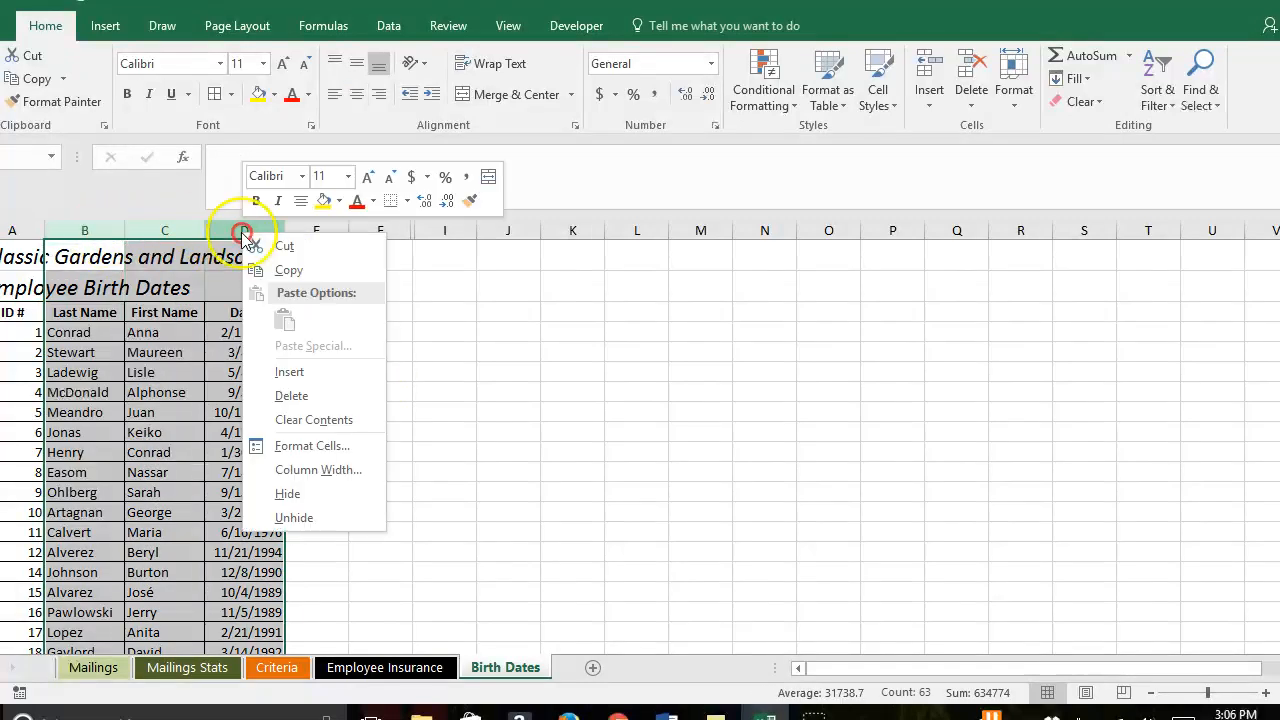
pyautogui.click(334, 469)
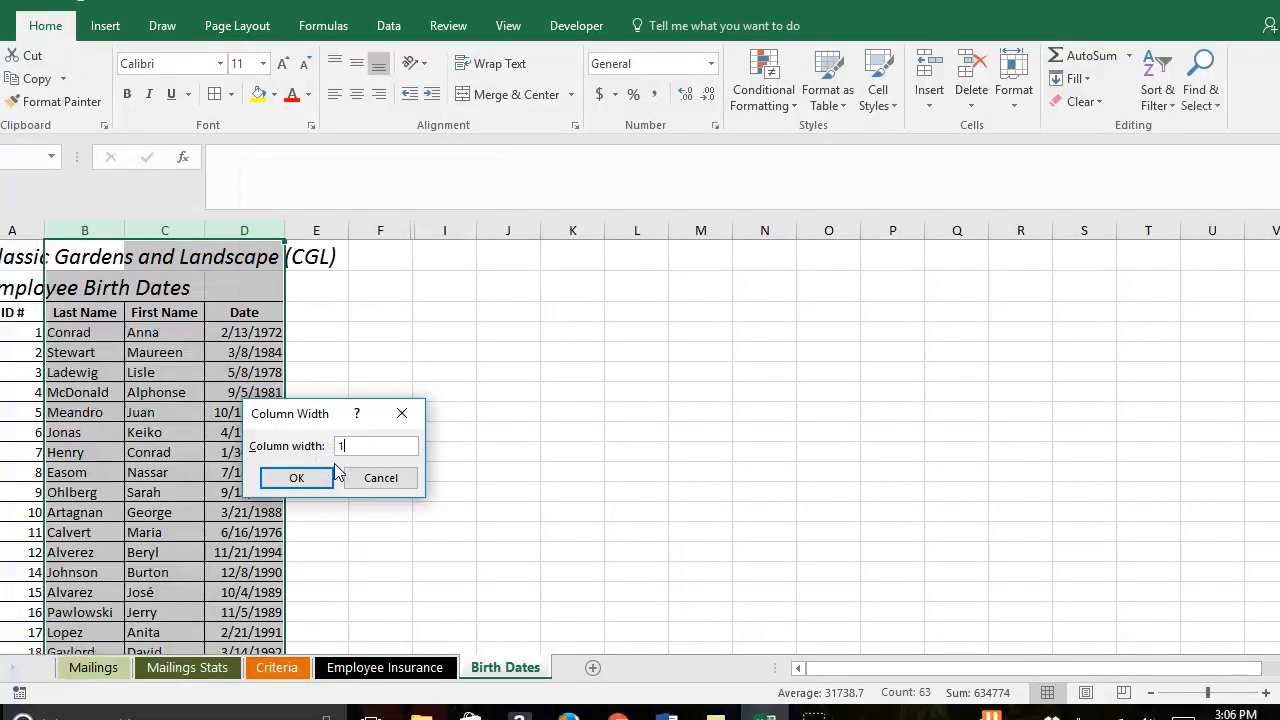
pyautogui.click(298, 478)
pyautogui.click(510, 456)
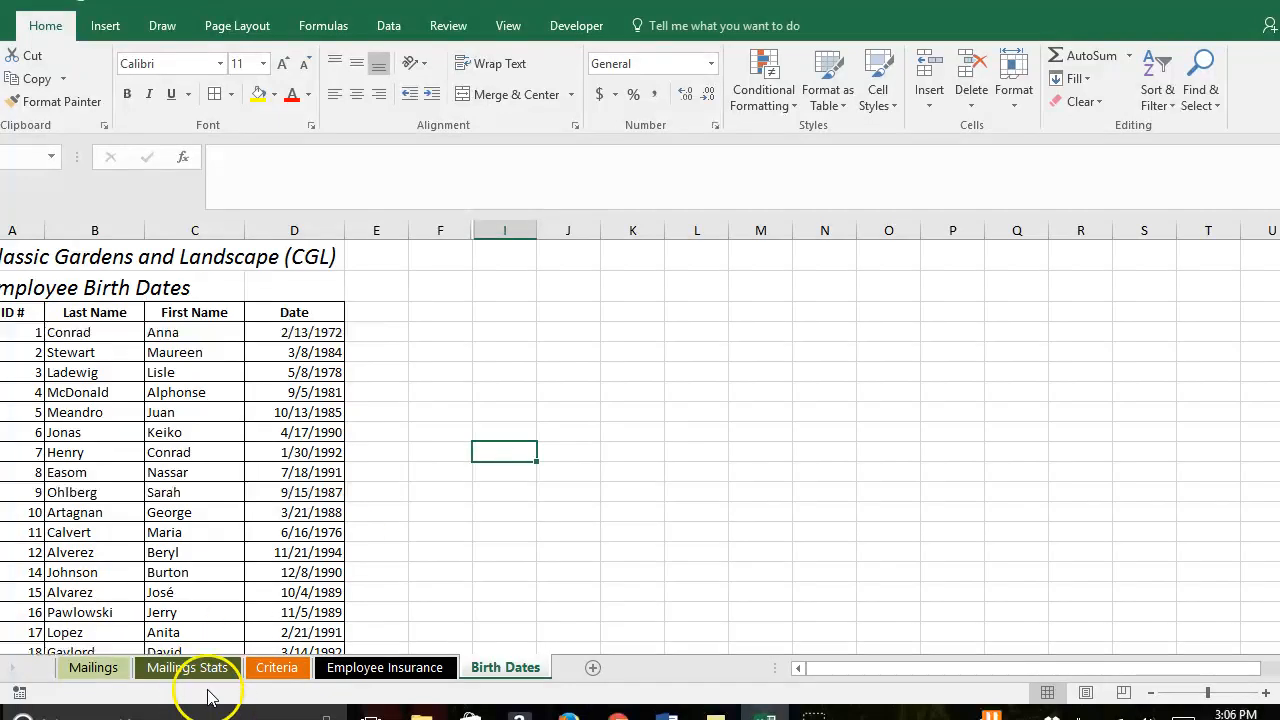
# On the Employee Insurance sheet, copy the formatting of the Gallatin, Lawn & Maintenance label onto its total cell with Format Painter.
pyautogui.click(360, 667)
pyautogui.click(486, 600)
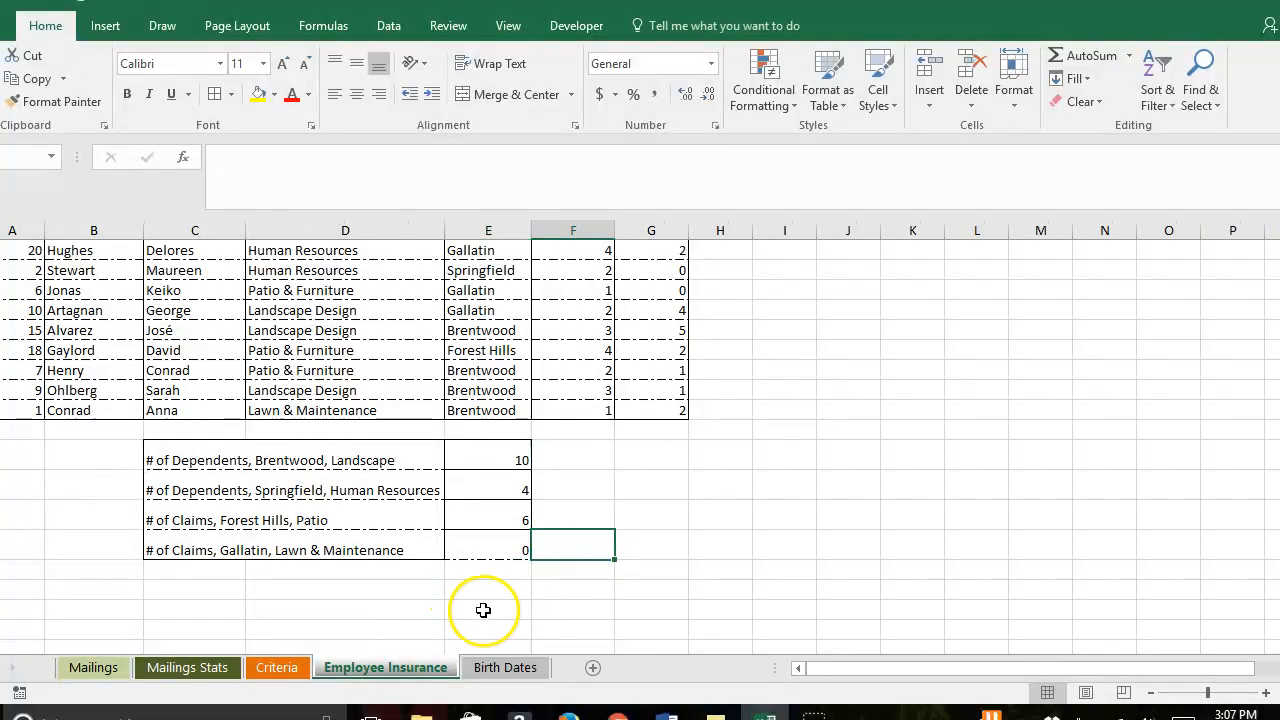
pyautogui.click(495, 553)
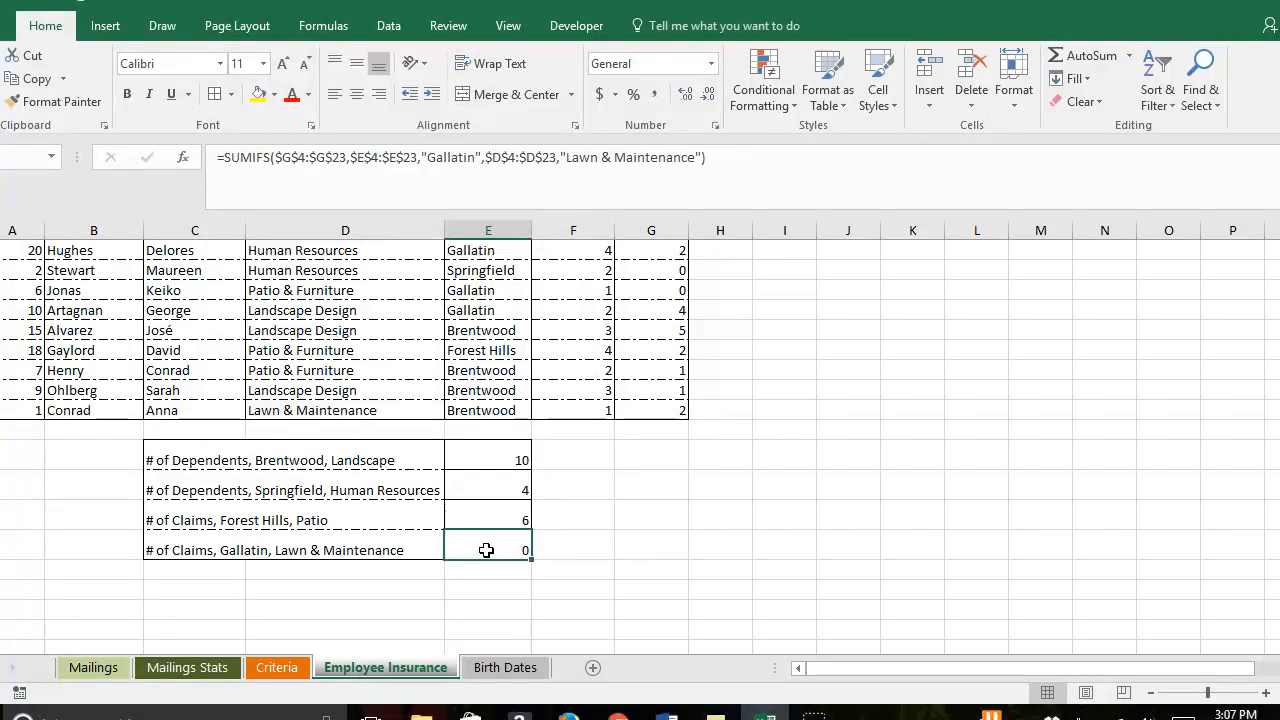
pyautogui.click(424, 593)
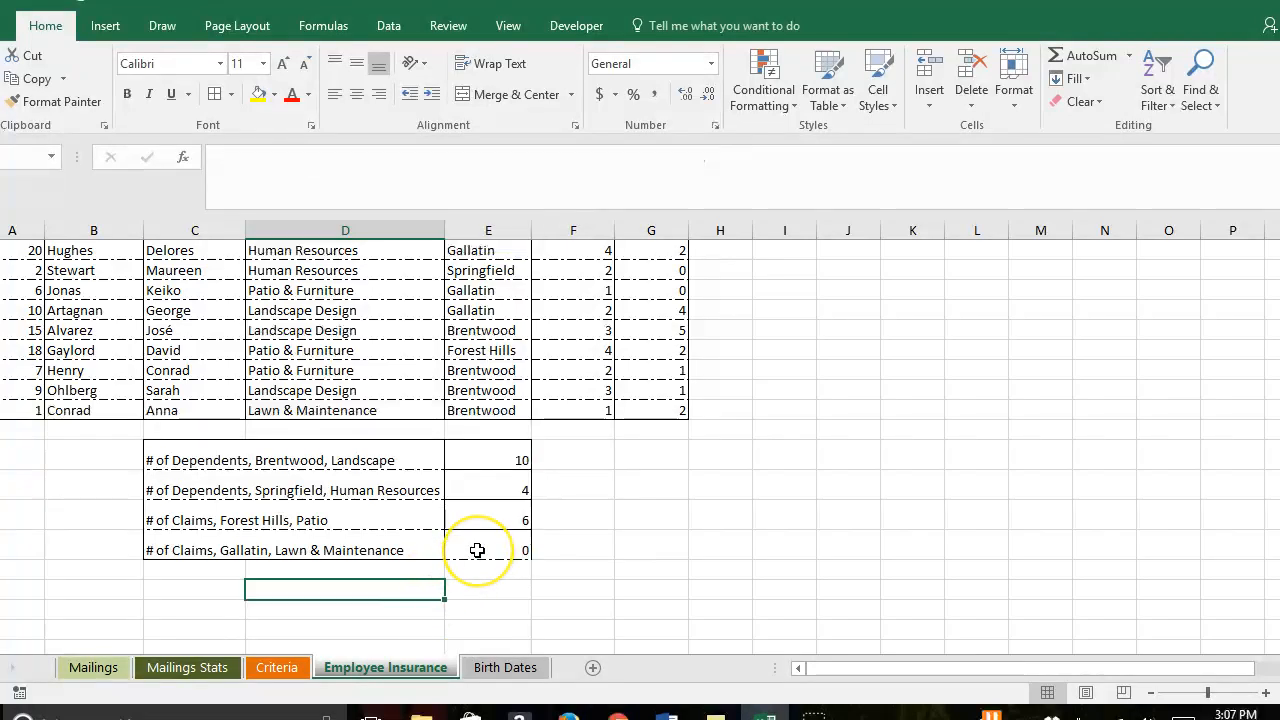
pyautogui.click(477, 550)
pyautogui.click(420, 550)
pyautogui.click(55, 101)
pyautogui.click(485, 548)
pyautogui.click(503, 606)
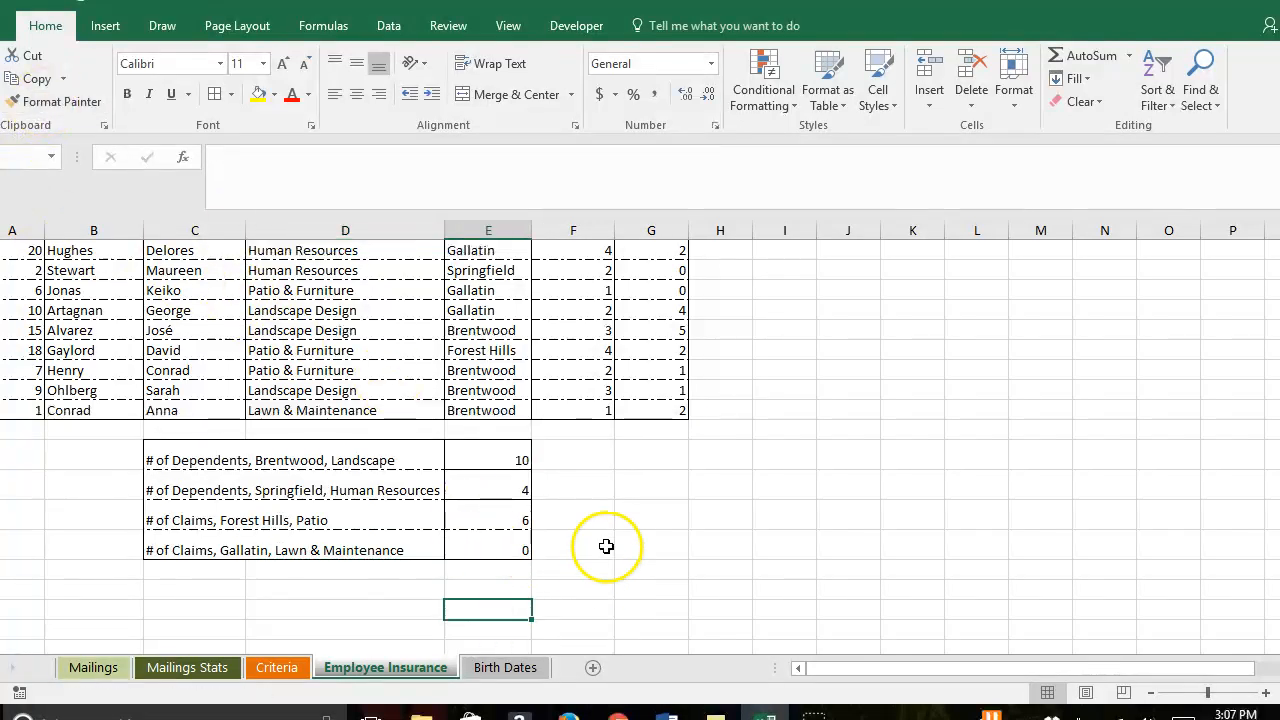
# Copy the formatting of the Springfield, Human Resources label onto its dependents total cell with Format Painter.
pyautogui.click(400, 488)
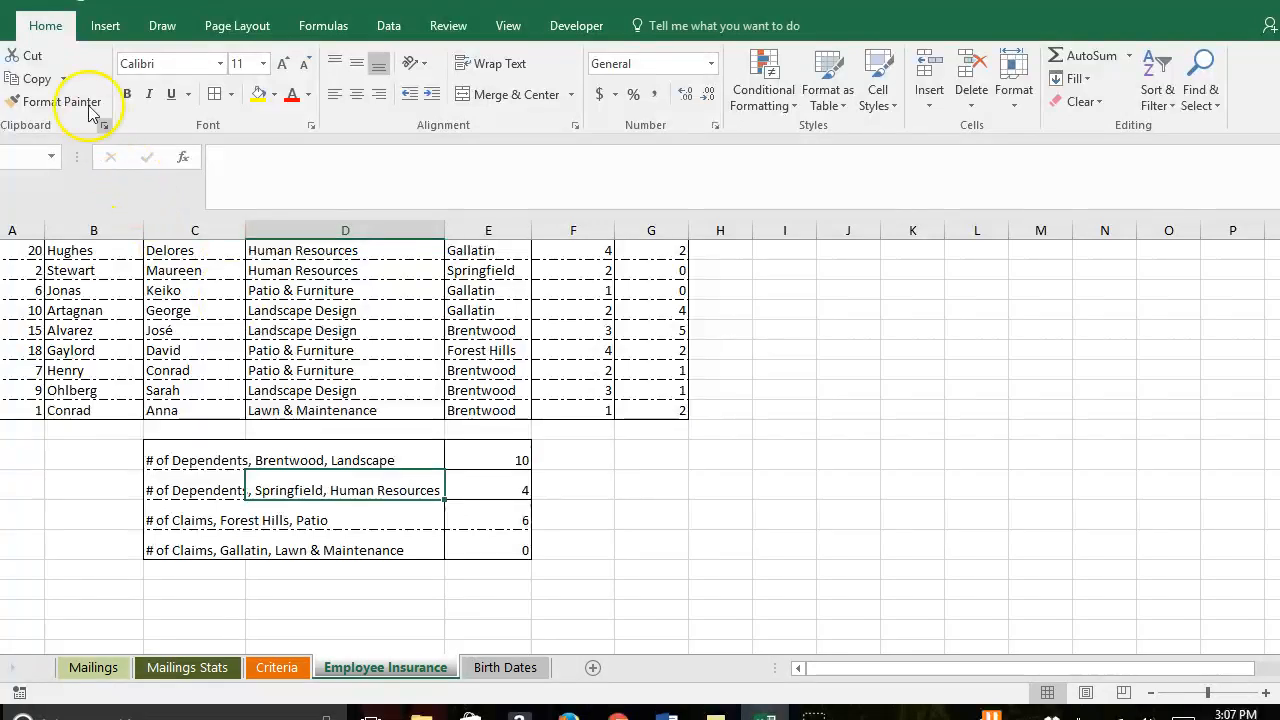
pyautogui.click(55, 101)
pyautogui.click(476, 495)
pyautogui.click(628, 530)
pyautogui.click(373, 487)
pyautogui.click(412, 458)
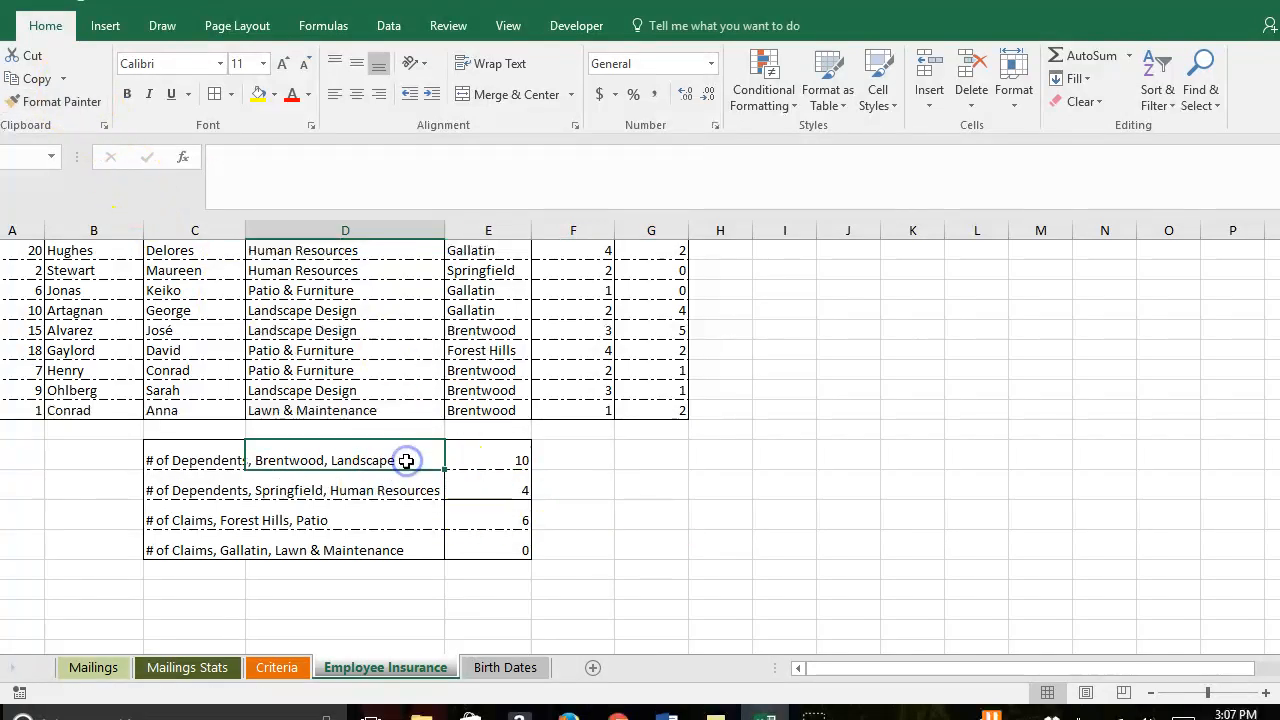
pyautogui.click(417, 497)
# Use Format Painter to carry the Forest Hills, Patio label's border formatting over to its claims total cell.
pyautogui.click(414, 520)
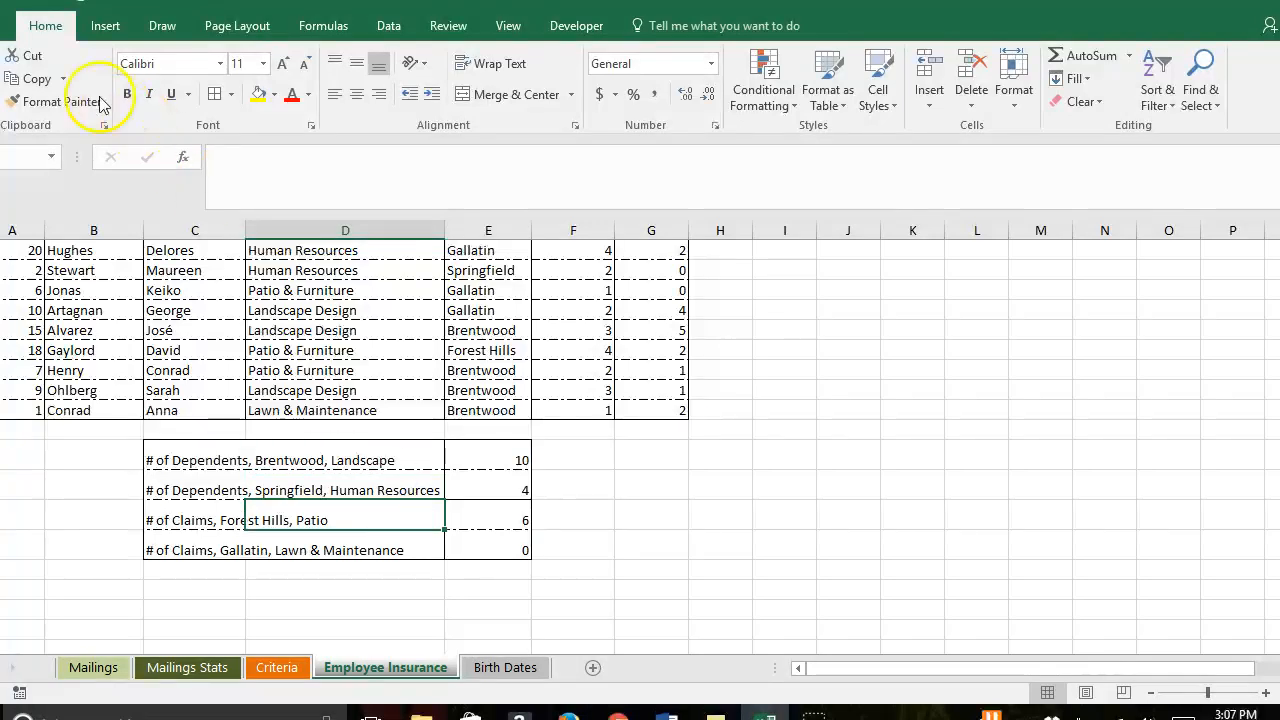
pyautogui.click(55, 101)
pyautogui.click(486, 498)
pyautogui.click(641, 541)
pyautogui.click(484, 513)
pyautogui.click(420, 514)
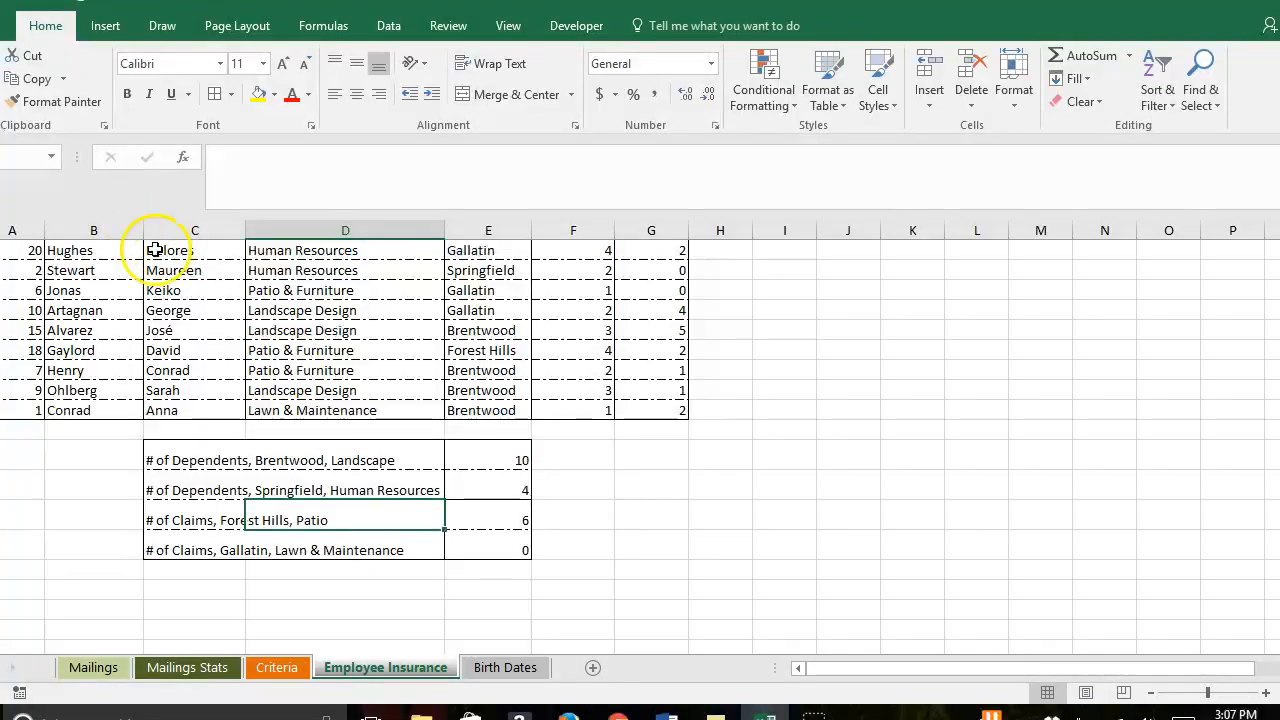
pyautogui.click(55, 101)
pyautogui.click(470, 512)
pyautogui.click(572, 488)
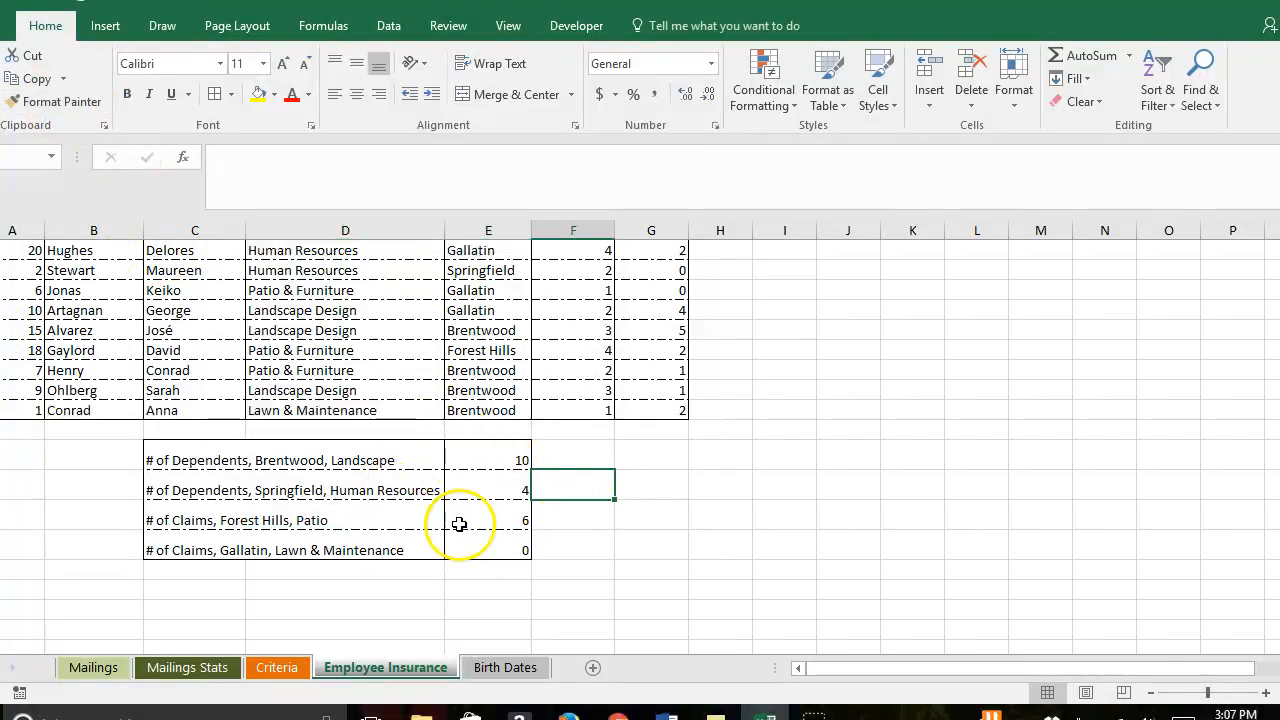
# Return to the Birth Dates sheet and select an empty cell beside the table.
pyautogui.click(631, 541)
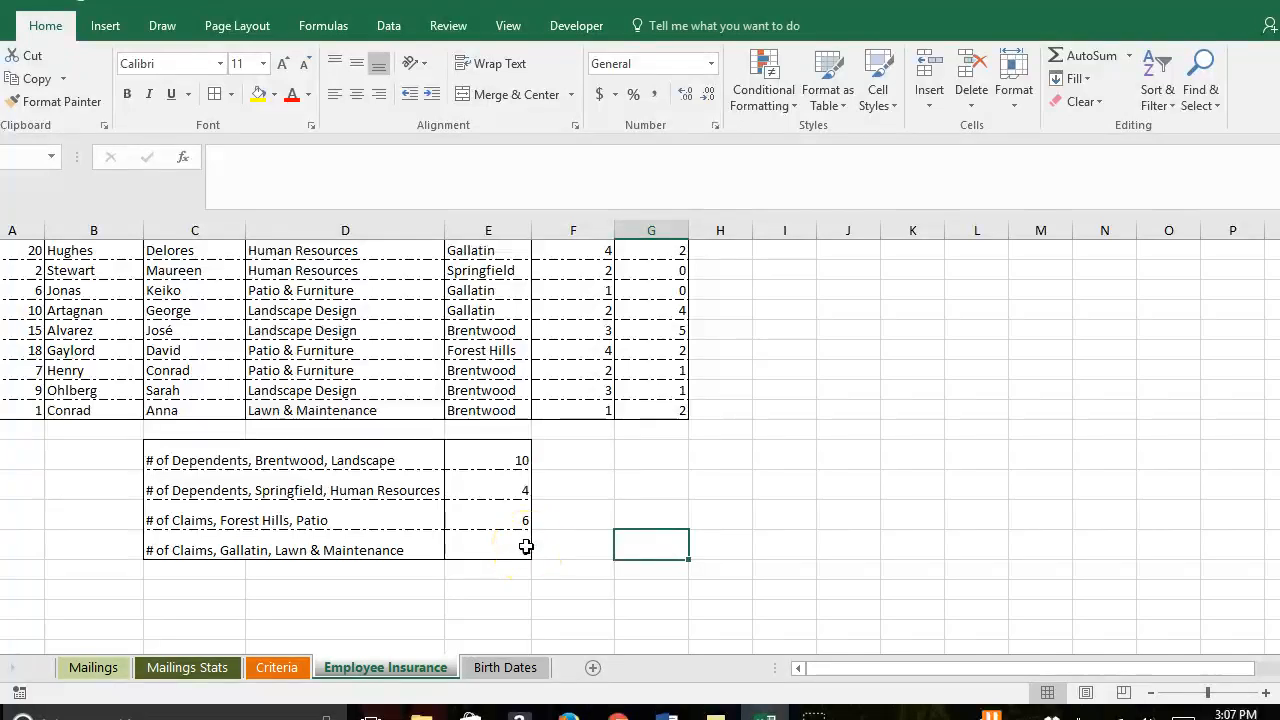
pyautogui.click(500, 665)
pyautogui.click(448, 454)
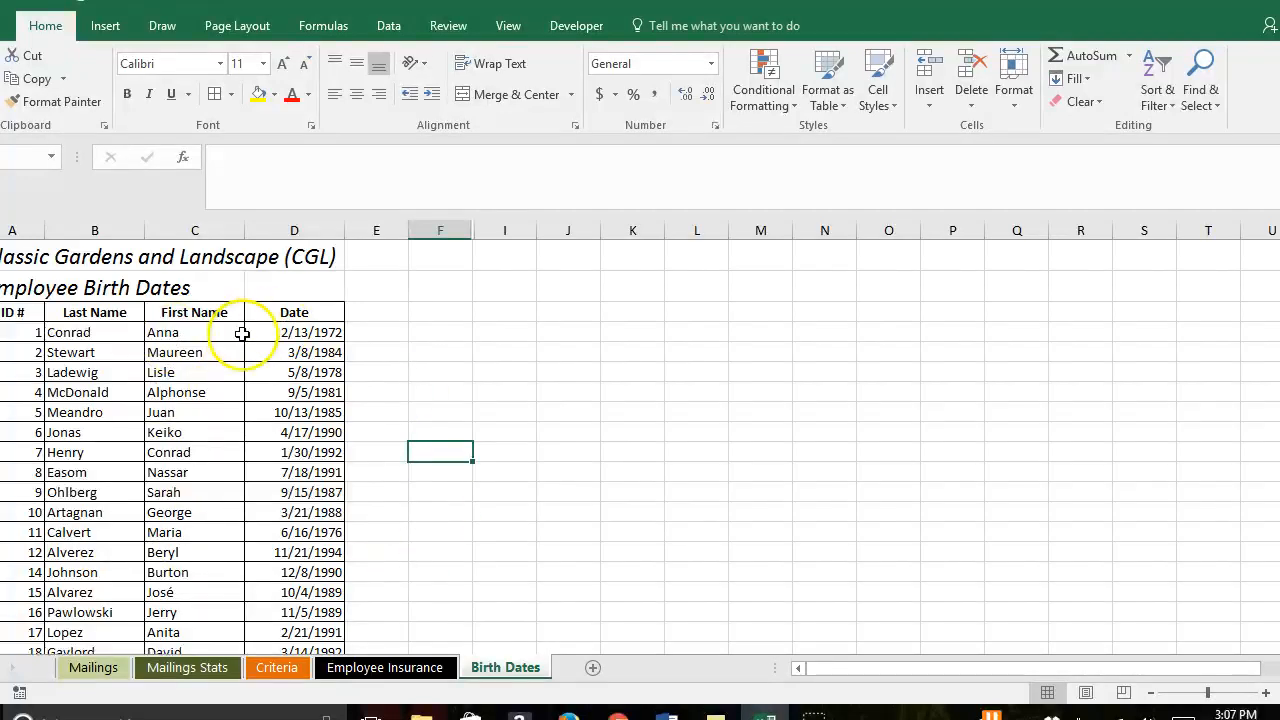